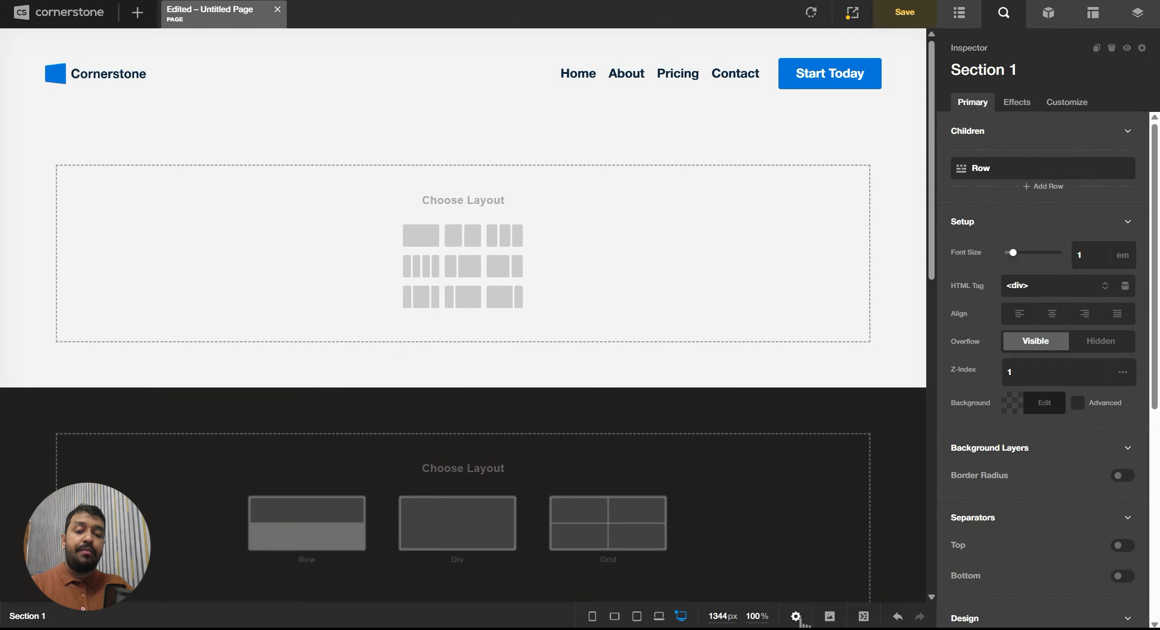
# Look over the editor preferences and split the row in Section 1 into two equal columns.
pyautogui.click(797, 618)
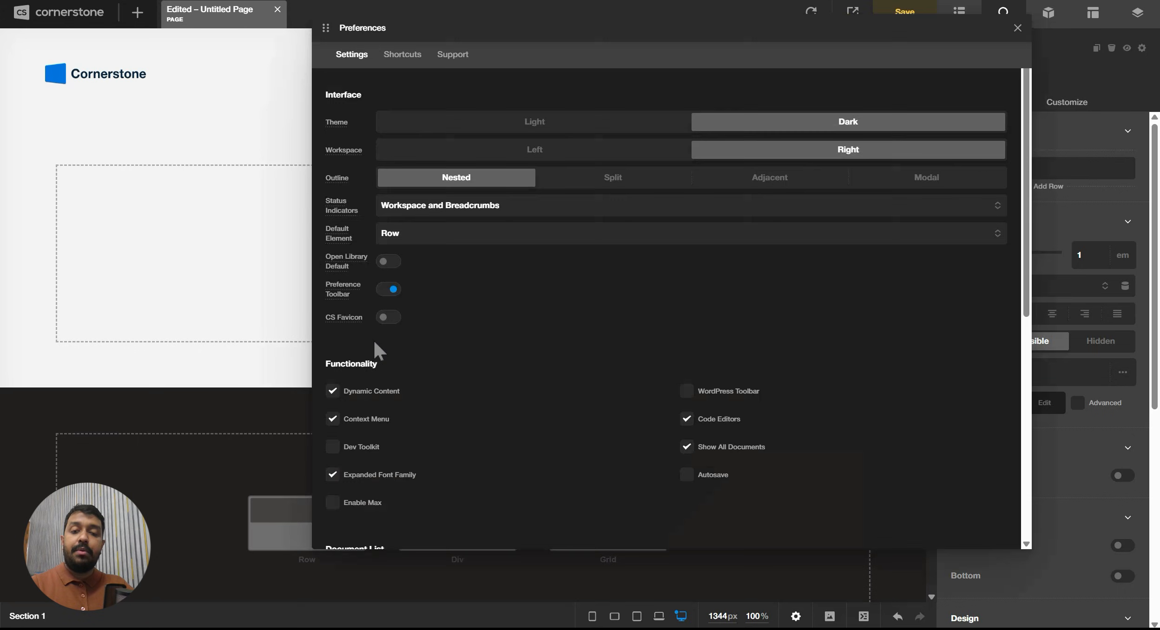
pyautogui.click(1017, 28)
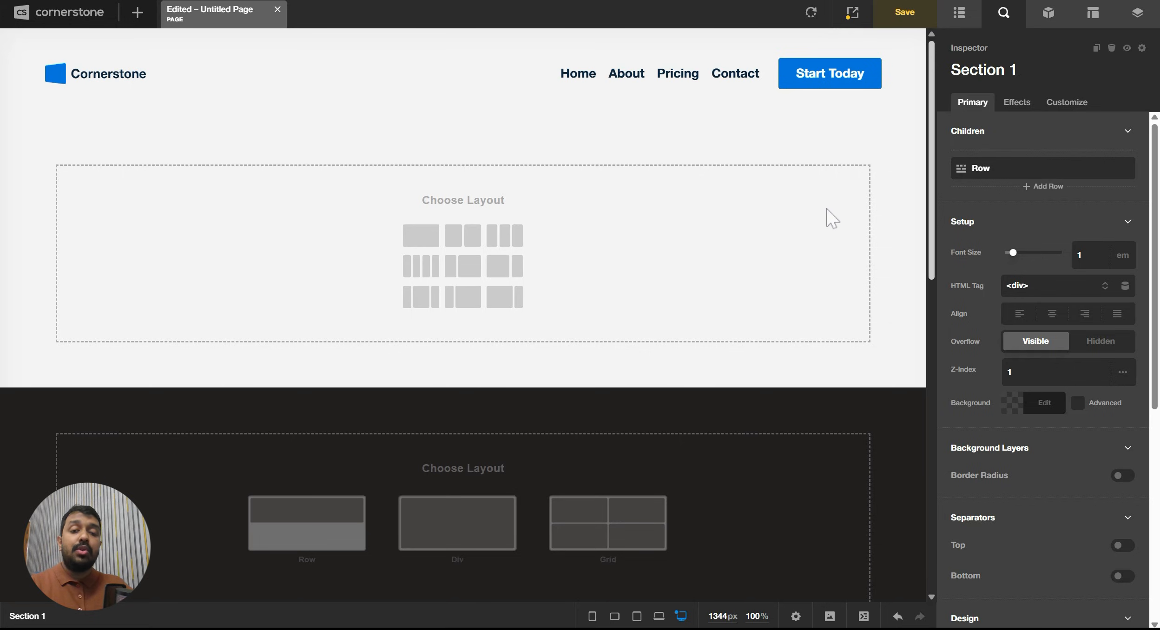
pyautogui.moveTo(1066, 170)
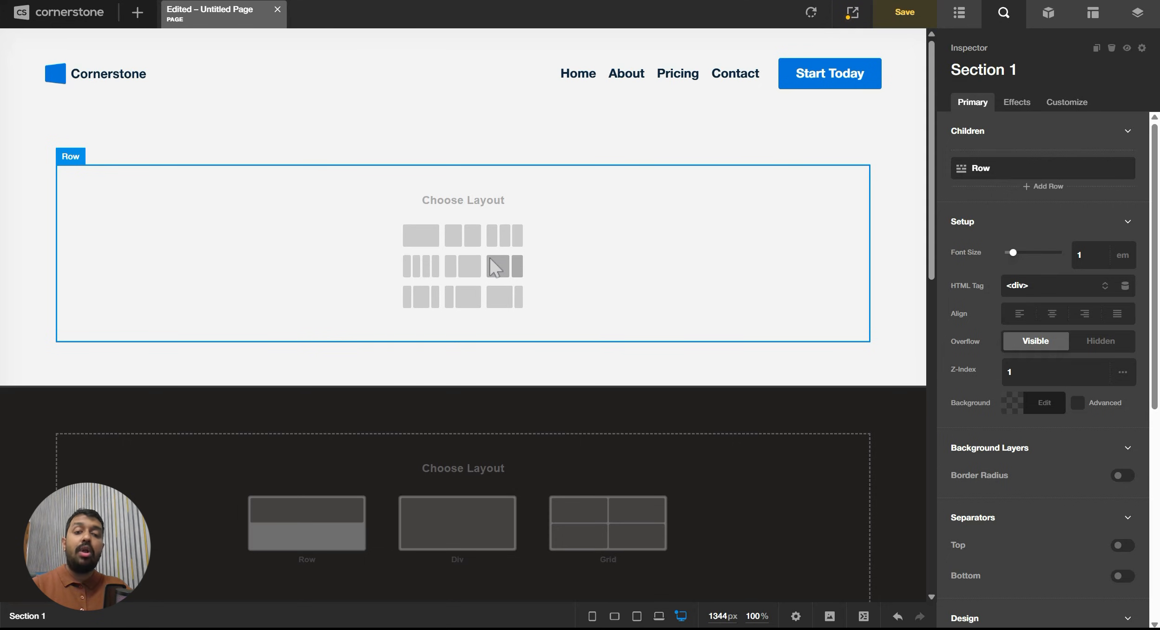
pyautogui.click(470, 234)
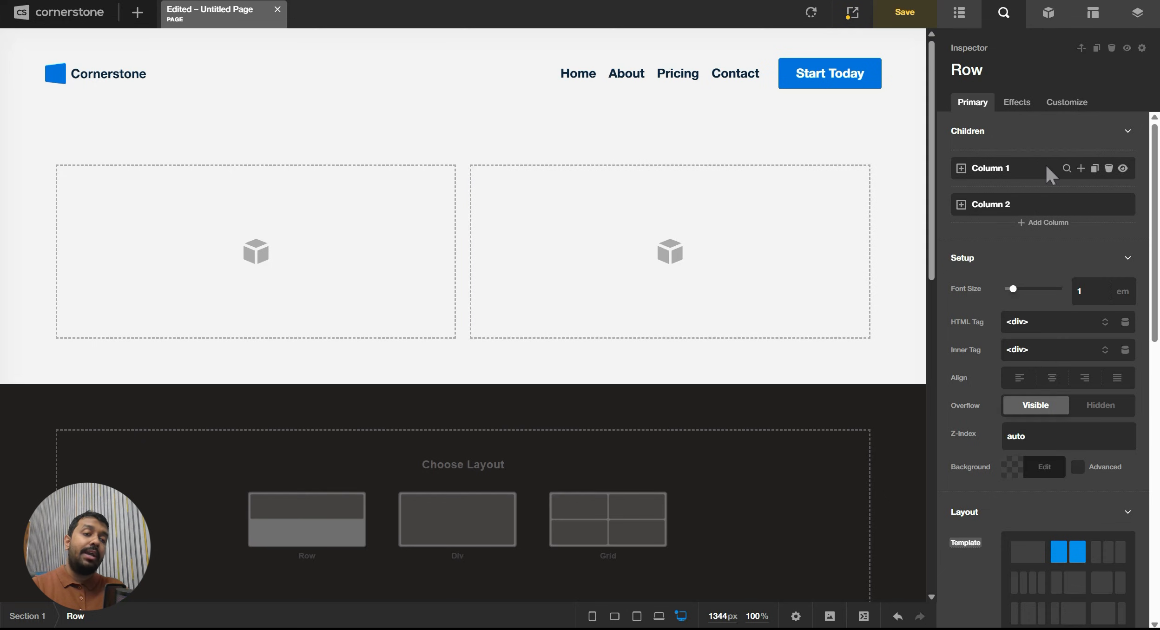
# Collapse the row's Setup, Layout, Size, Design and Particles groups.
pyautogui.scroll(-2, 1042, 271)
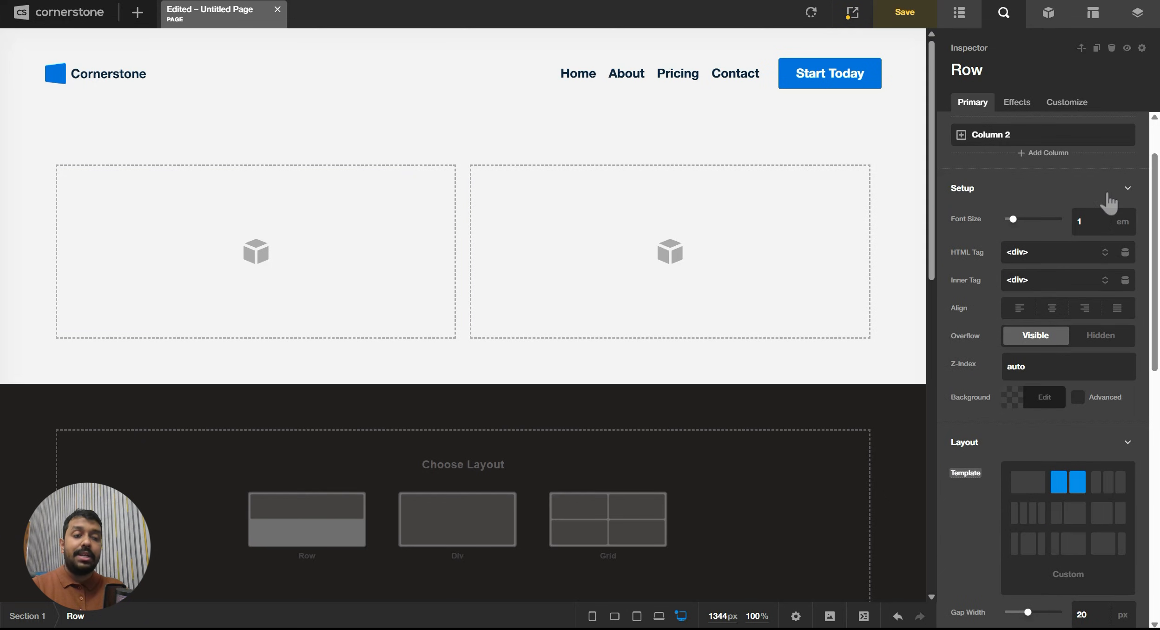
pyautogui.click(1108, 193)
pyautogui.click(1106, 230)
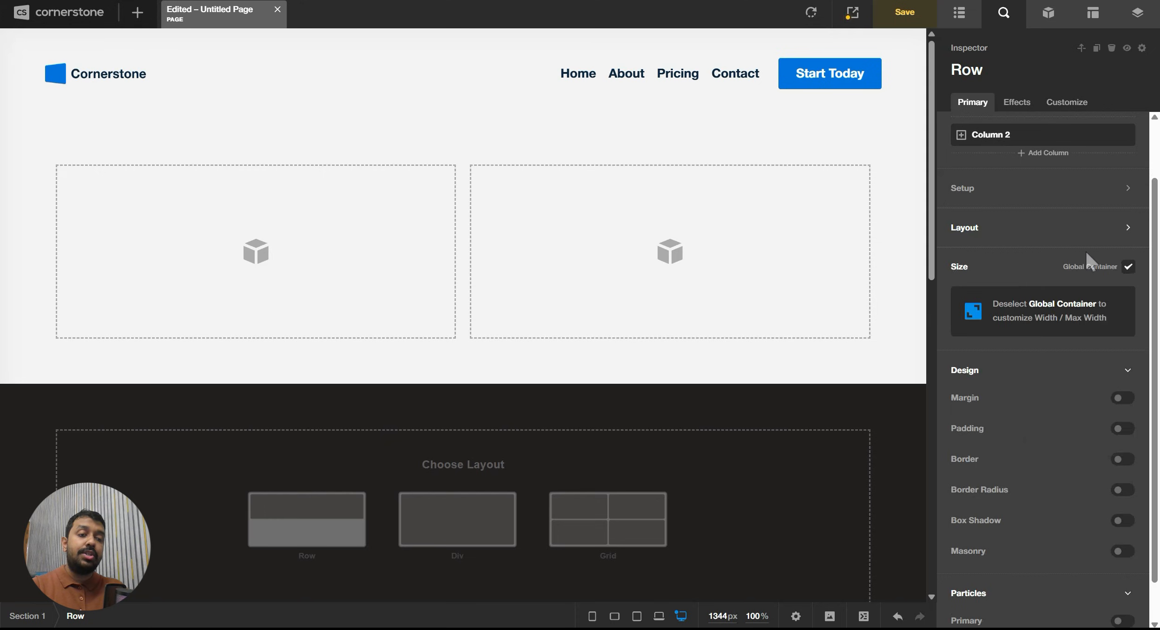
pyautogui.click(1061, 275)
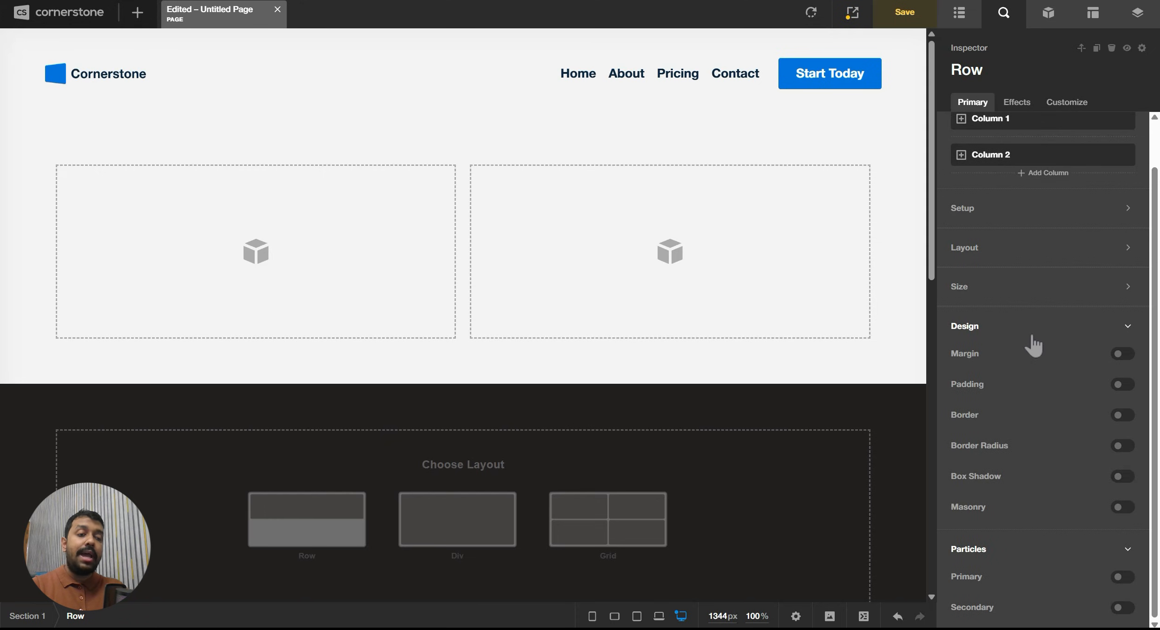
pyautogui.click(1036, 331)
pyautogui.click(1052, 421)
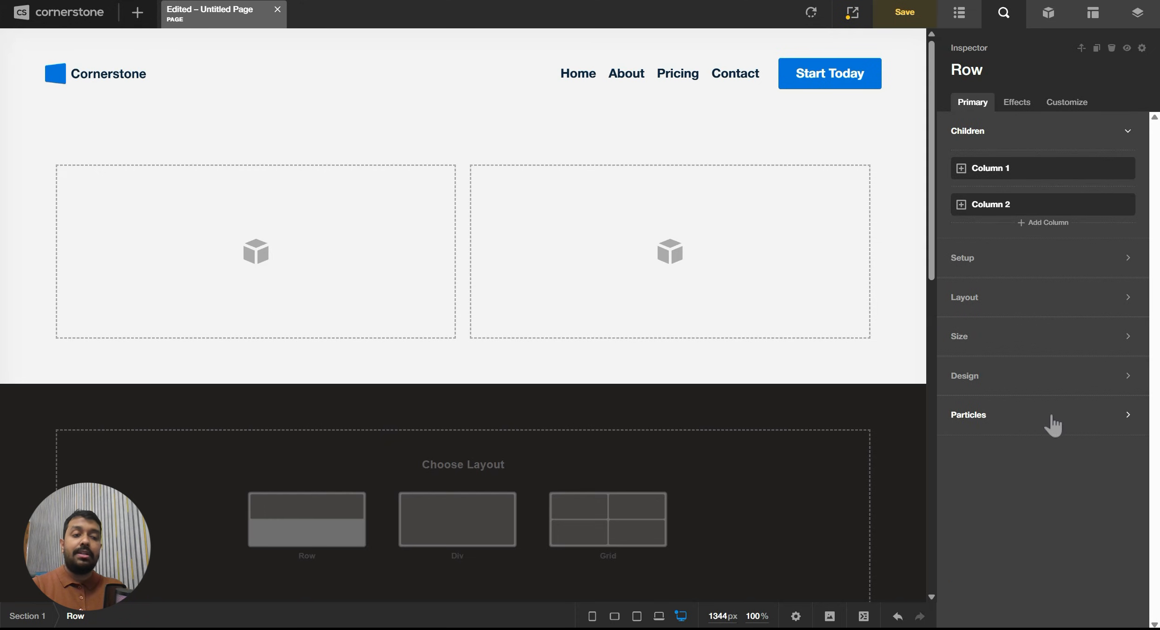
# Examine the row's Setup options, including HTML tag, inner tag, alignment per breakpoint, z-index and background color.
pyautogui.click(962, 257)
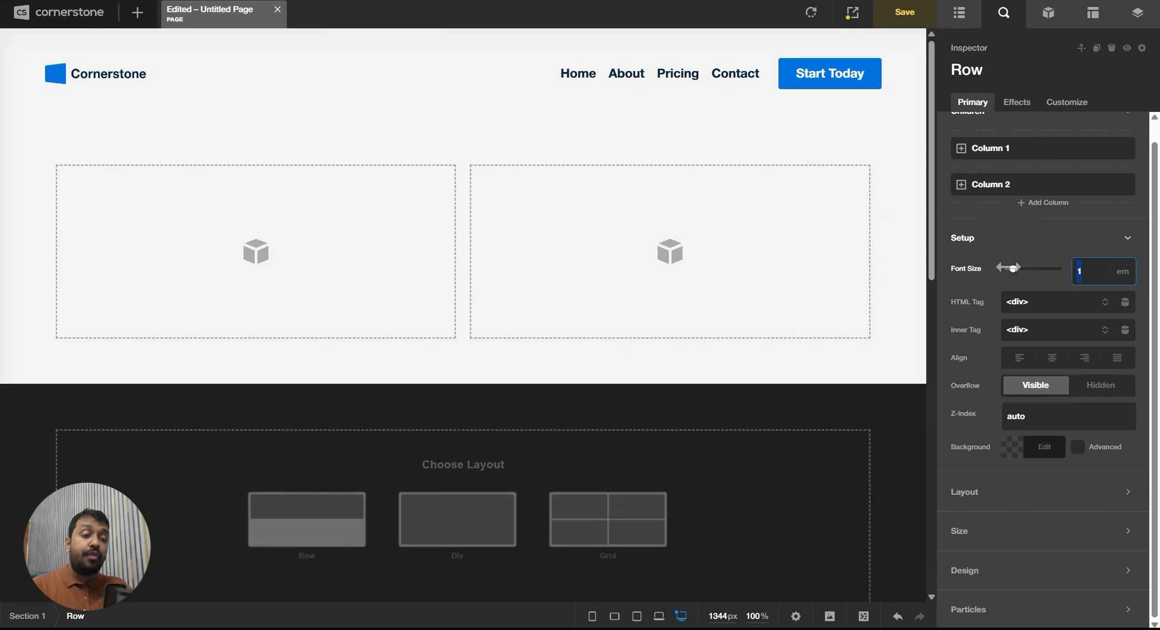
pyautogui.click(1037, 300)
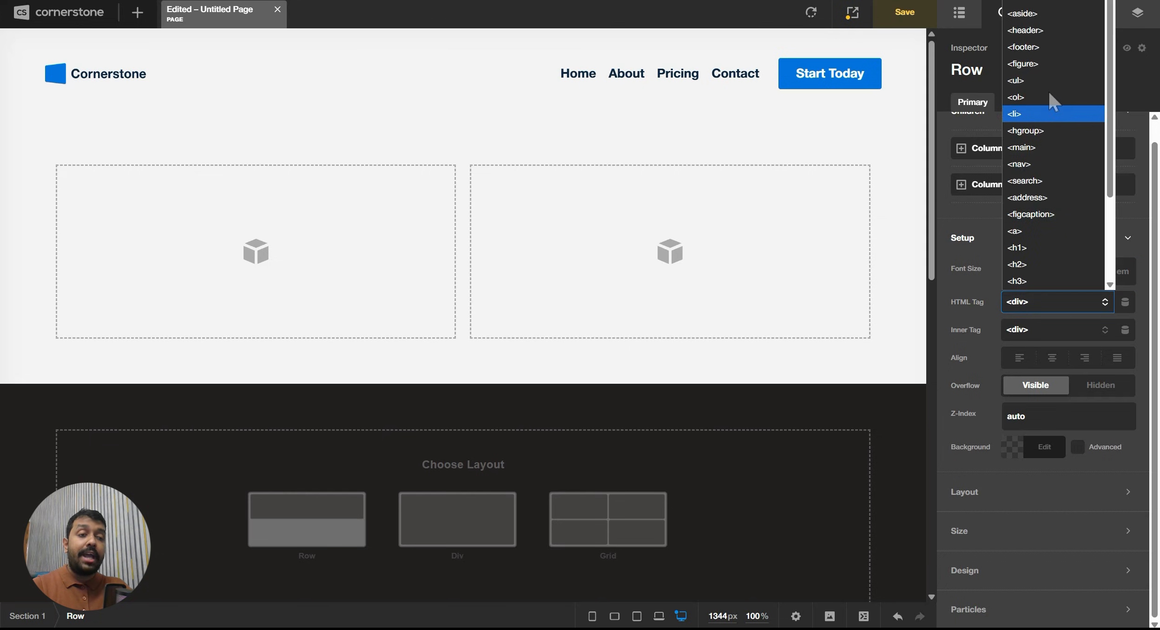
pyautogui.click(1002, 468)
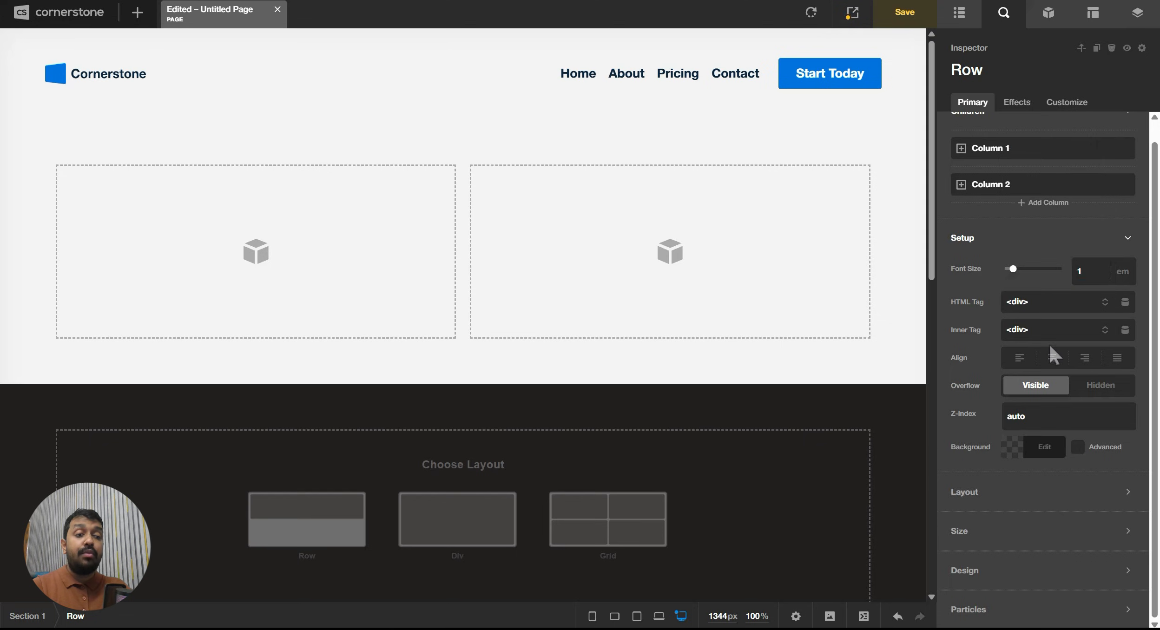
pyautogui.click(1056, 329)
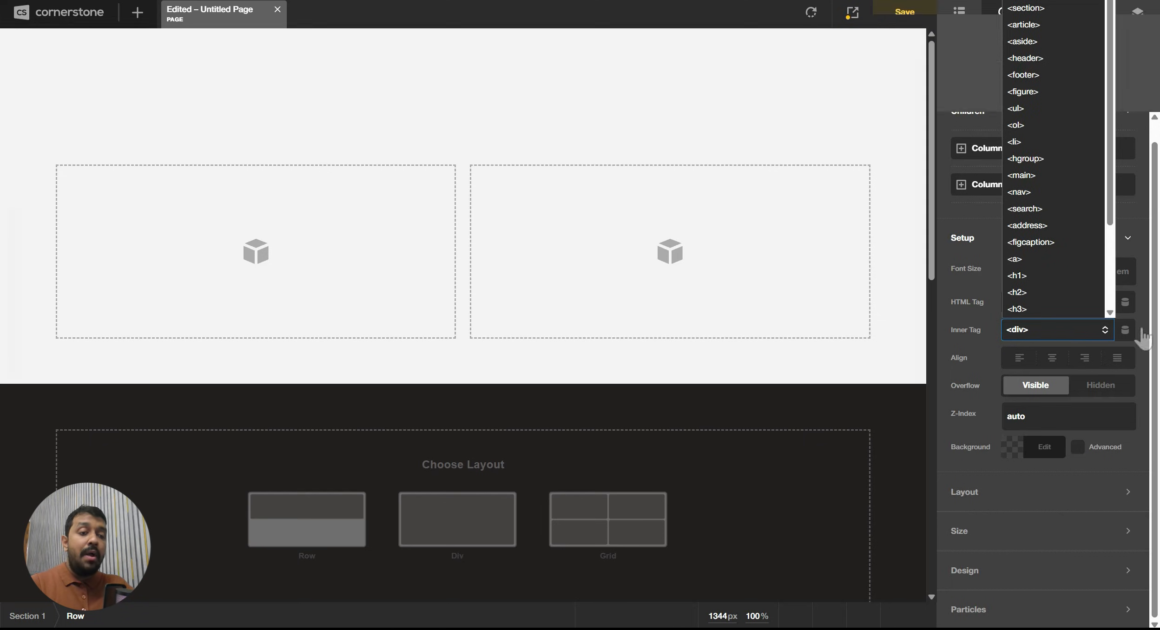
pyautogui.click(994, 353)
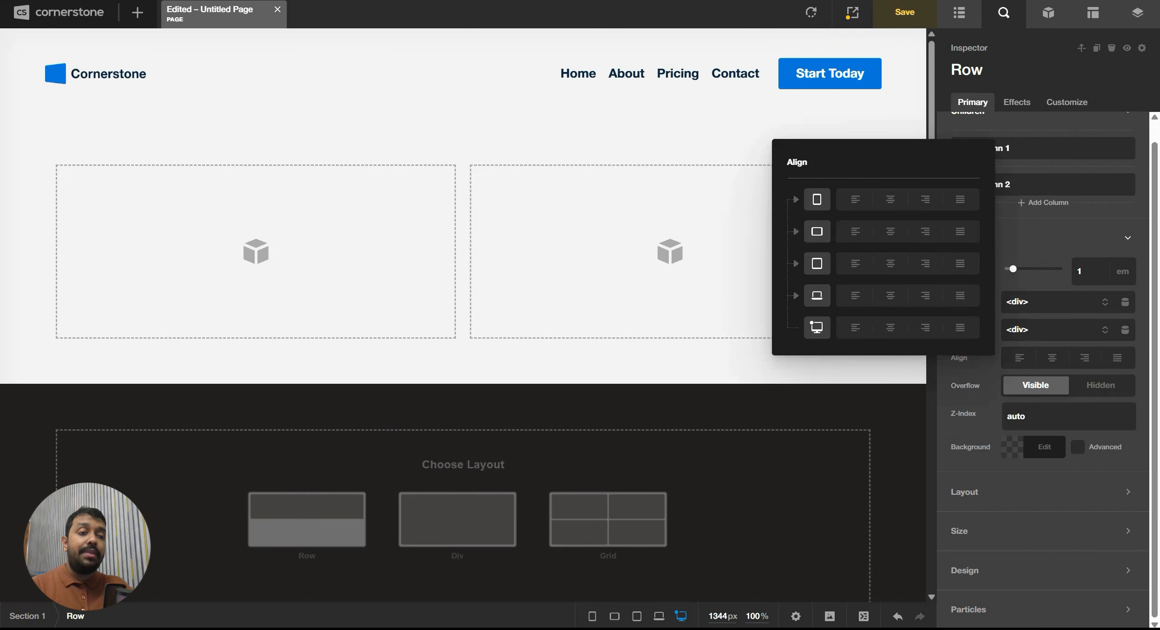
pyautogui.click(1146, 93)
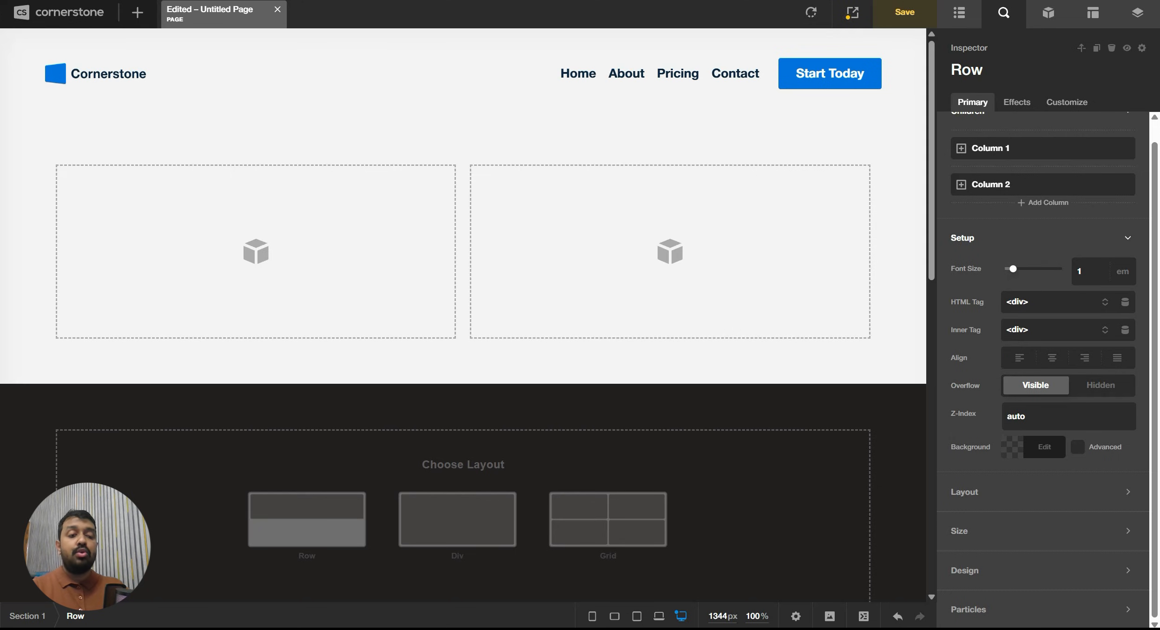
pyautogui.click(1022, 416)
pyautogui.click(1046, 447)
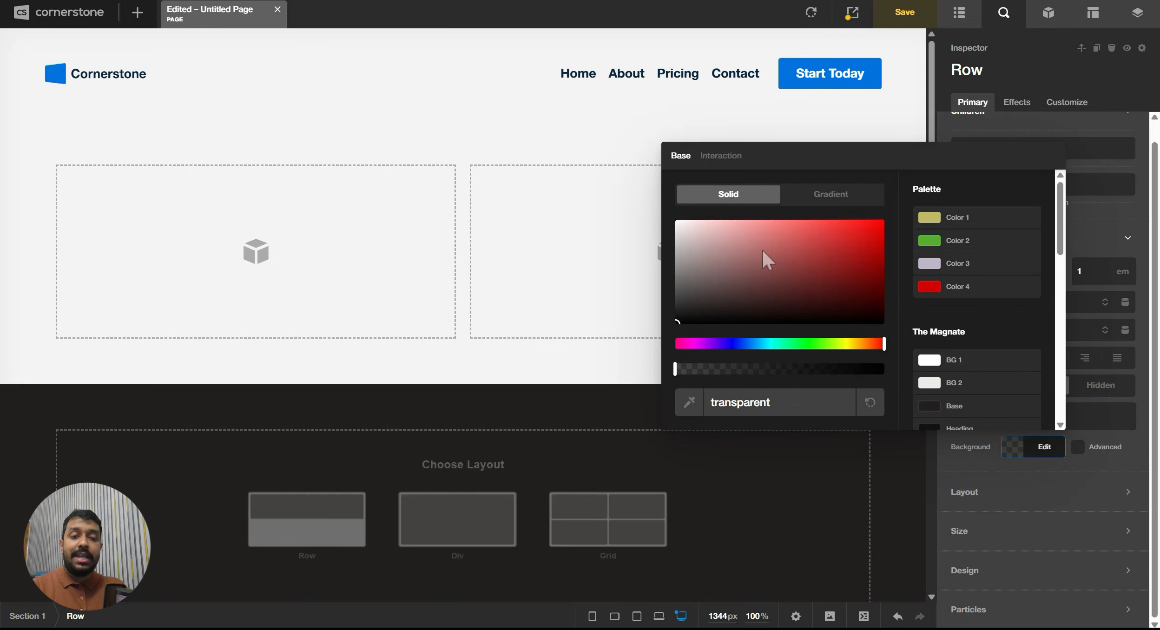
# Try the row's advanced background option and examine its lower and upper background layers, switching the option off again.
pyautogui.click(1077, 446)
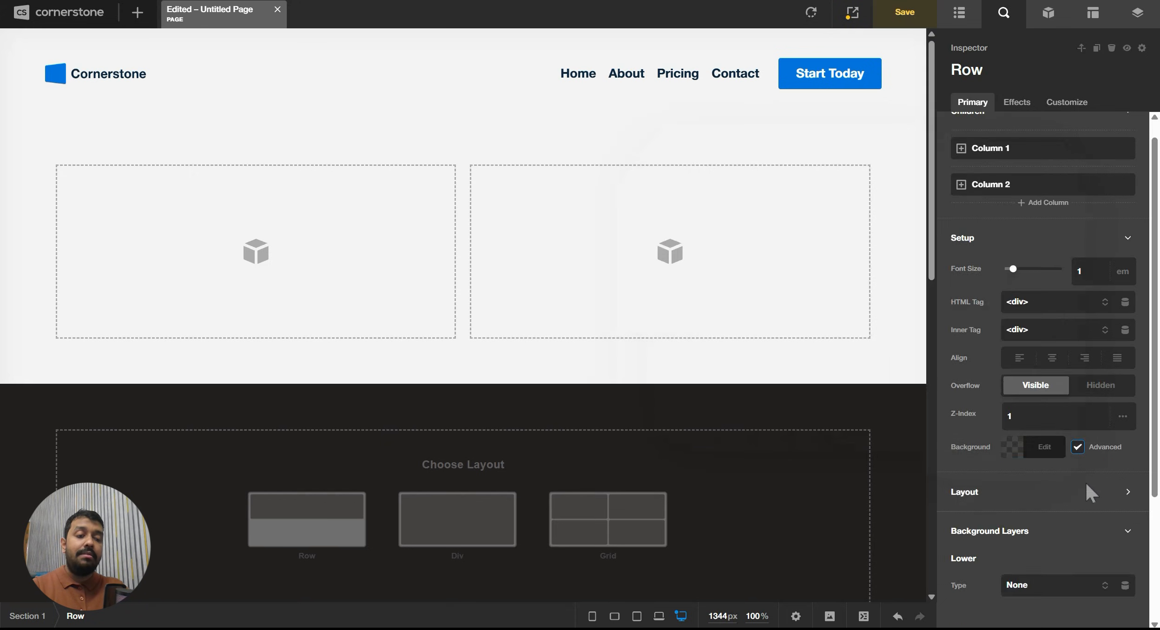
pyautogui.scroll(-5, 987, 244)
pyautogui.click(990, 324)
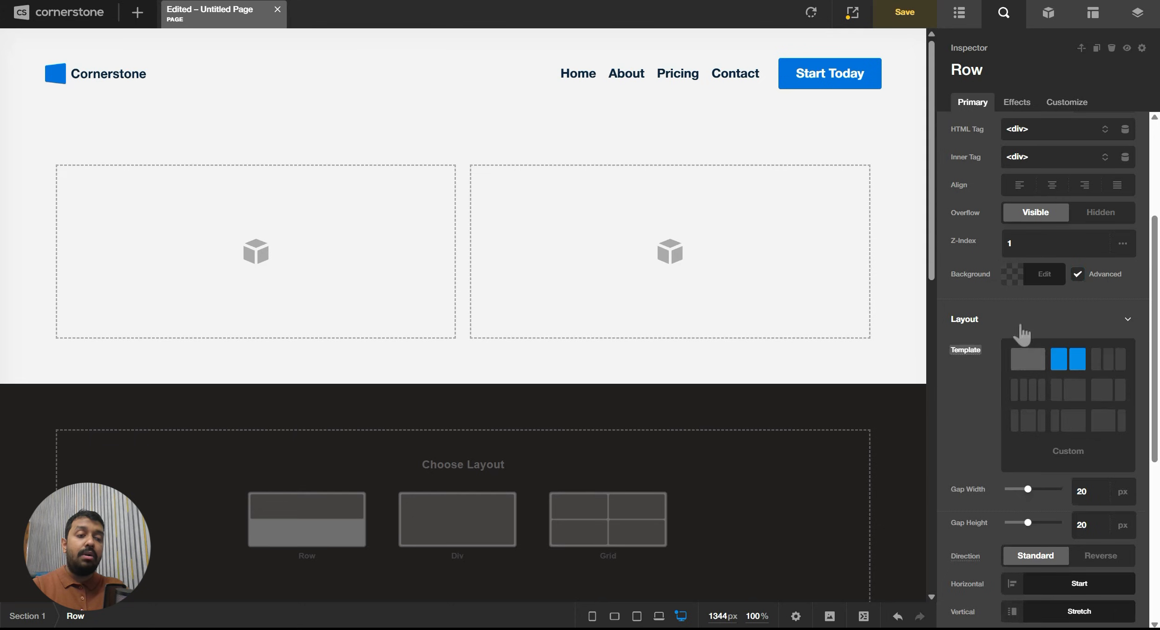
pyautogui.click(1078, 274)
pyautogui.click(1072, 321)
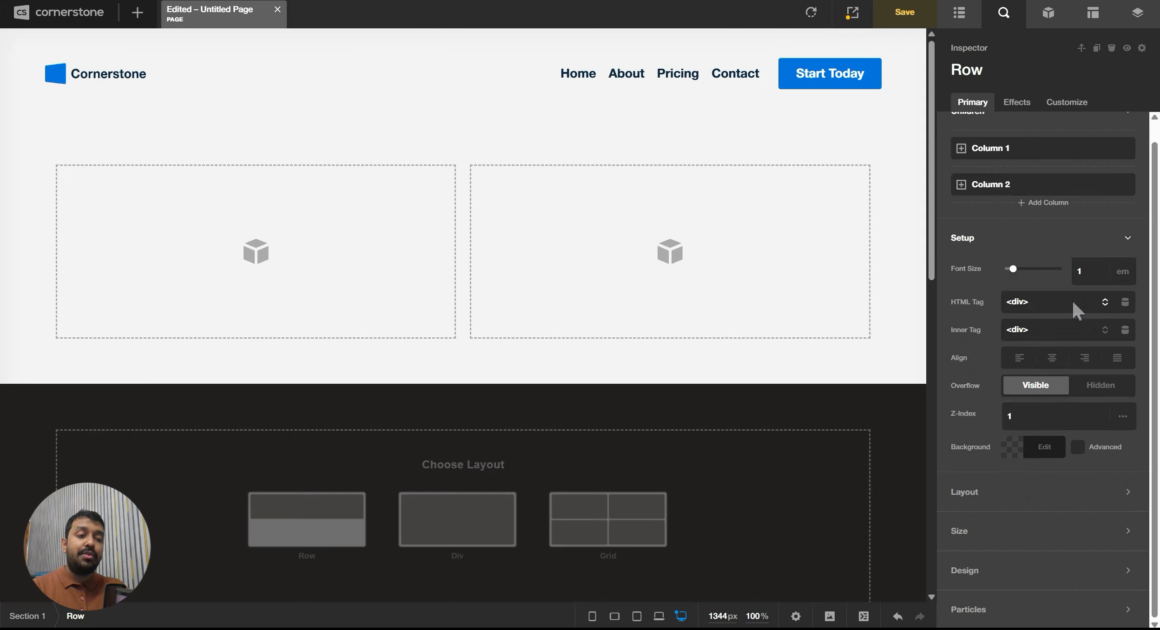
pyautogui.click(1077, 446)
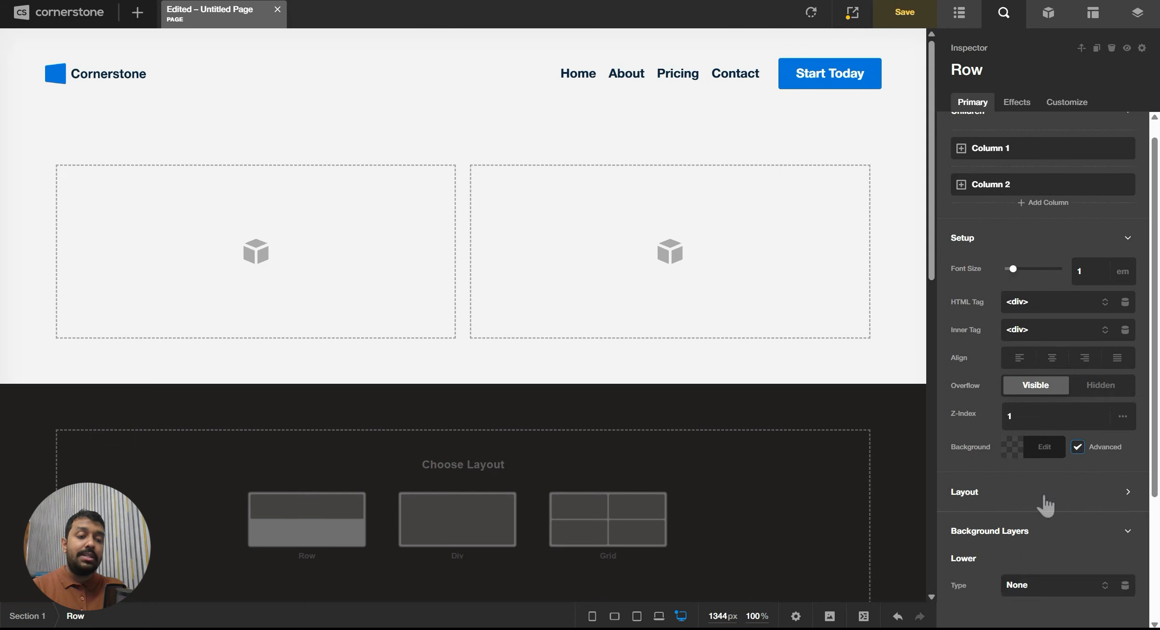
pyautogui.scroll(-3, 1045, 394)
pyautogui.click(1048, 377)
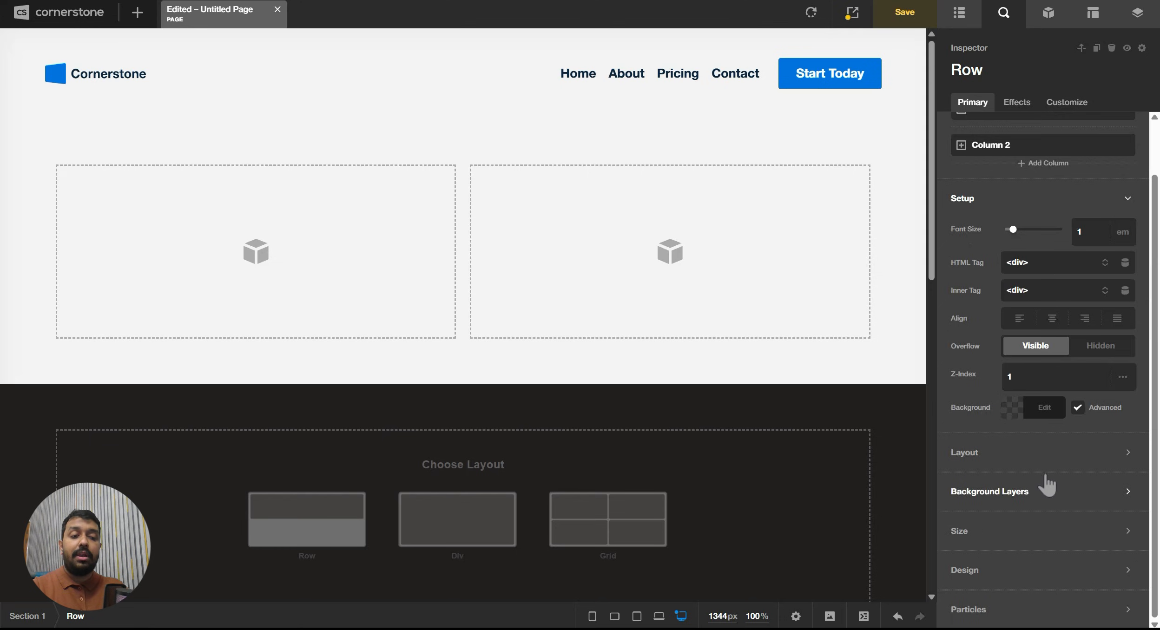
pyautogui.click(1046, 492)
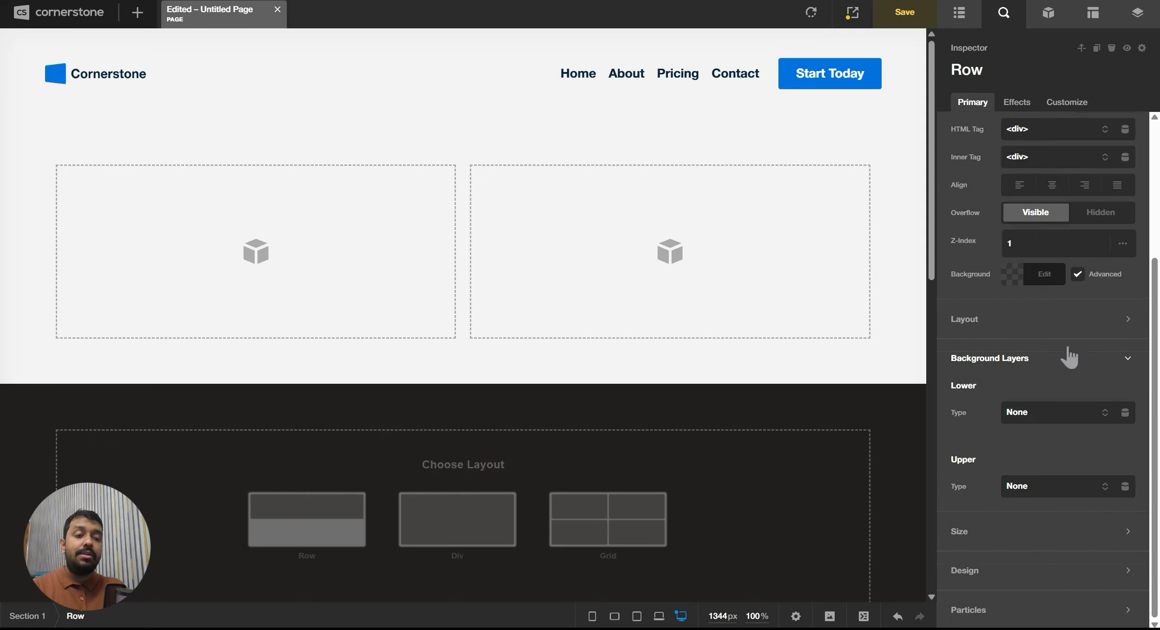
pyautogui.click(993, 356)
pyautogui.click(1076, 409)
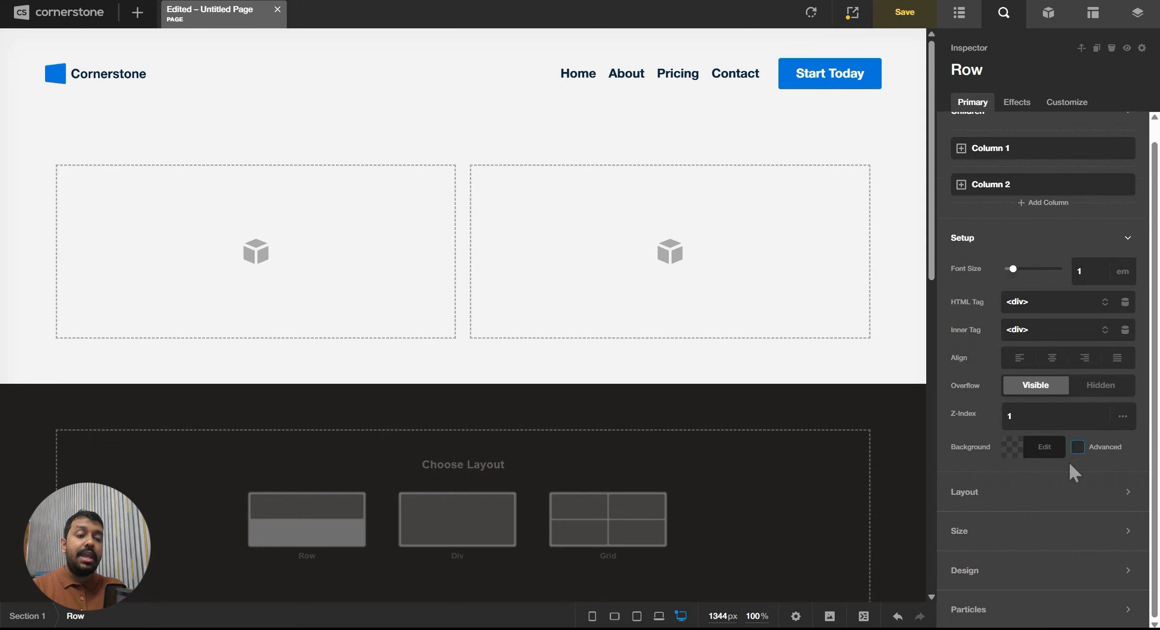
# Use the custom 50% 50% layout template for the row, with gap width and gap height both 50 px.
pyautogui.click(1064, 494)
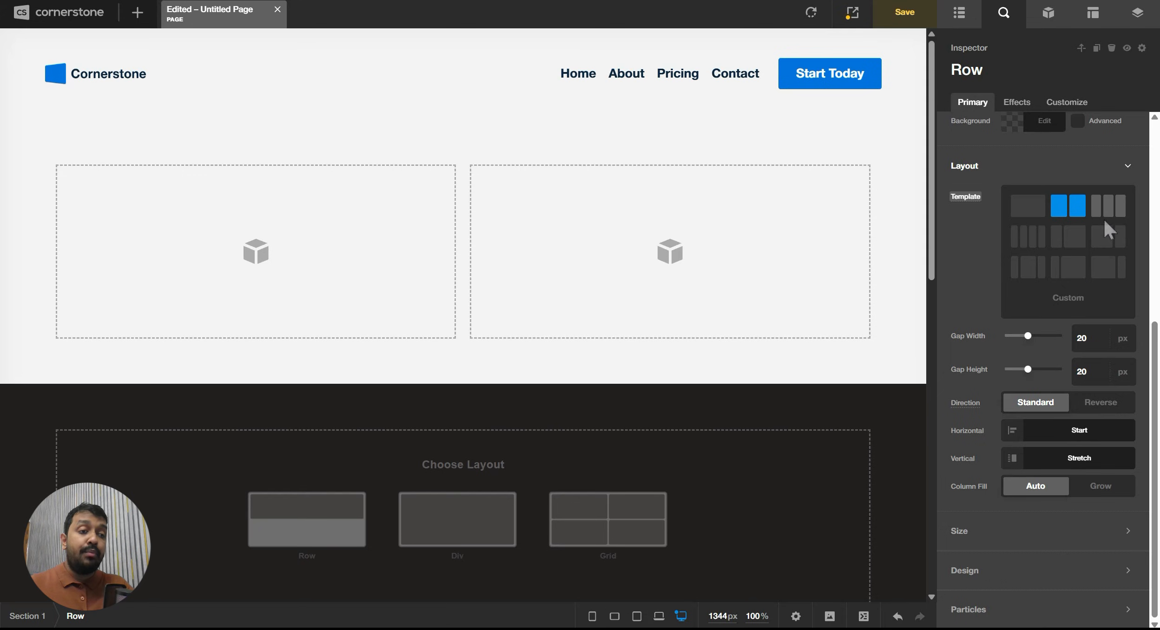
pyautogui.click(1068, 300)
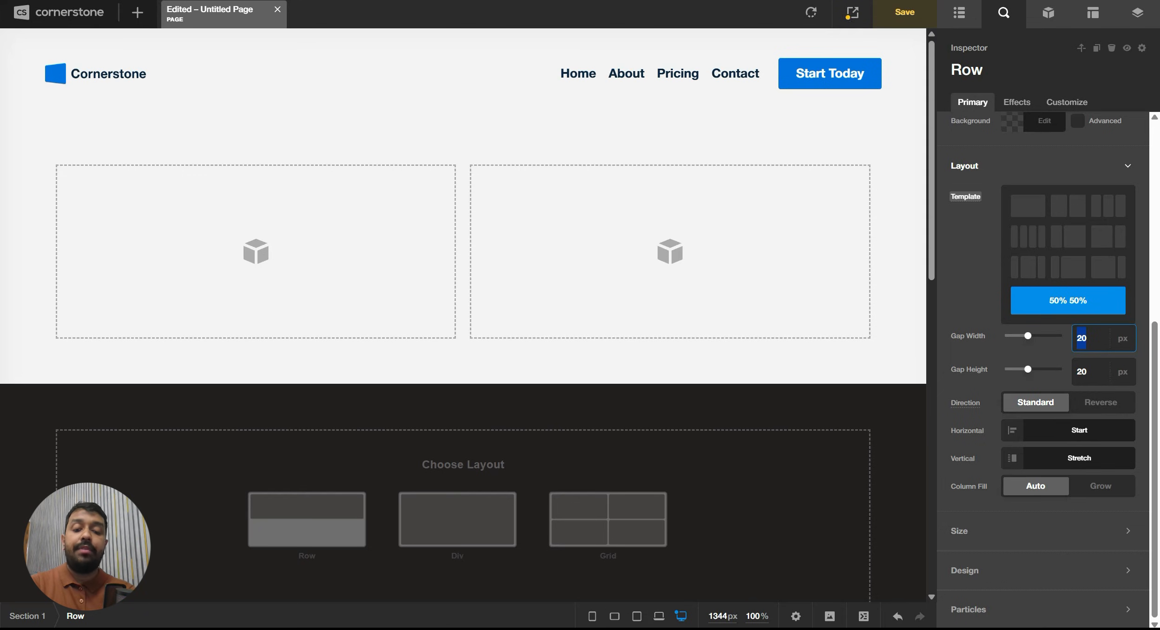
pyautogui.write('50')
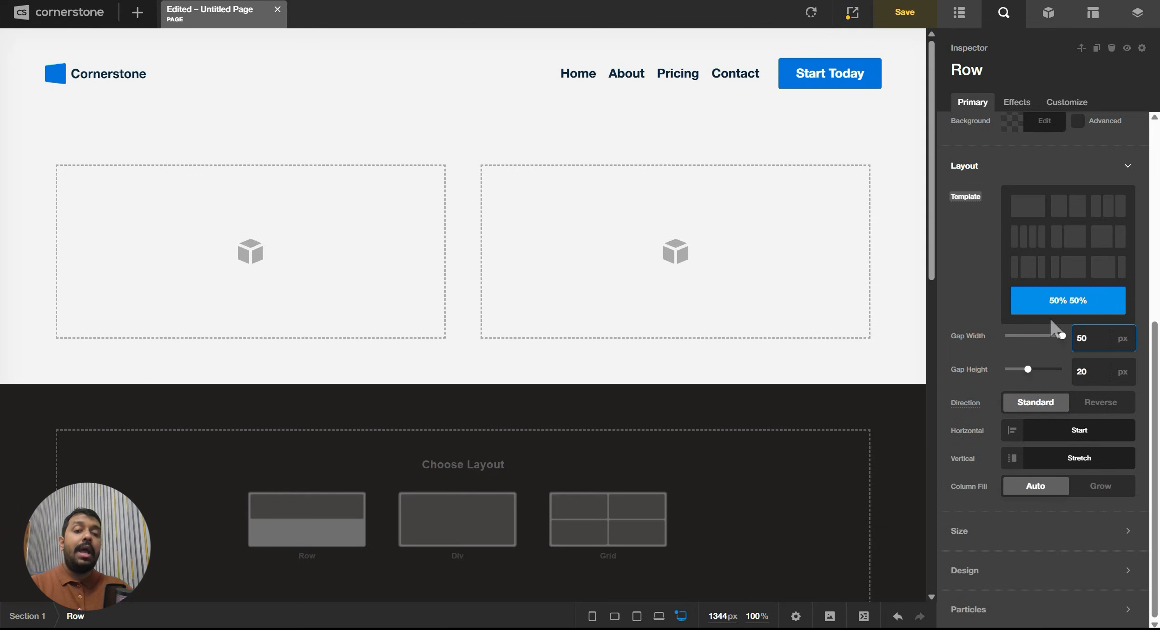
pyautogui.press('Tab')
pyautogui.write('50')
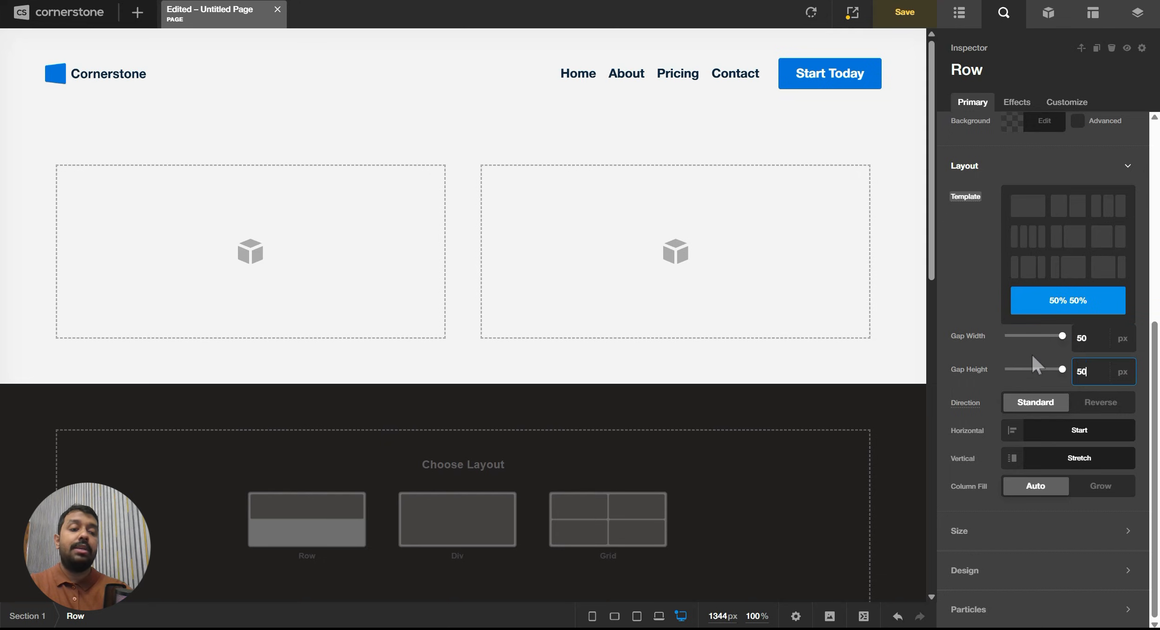
# Preview the page at the 320 px phone breakpoint to see how the row's two columns stack.
pyautogui.click(783, 534)
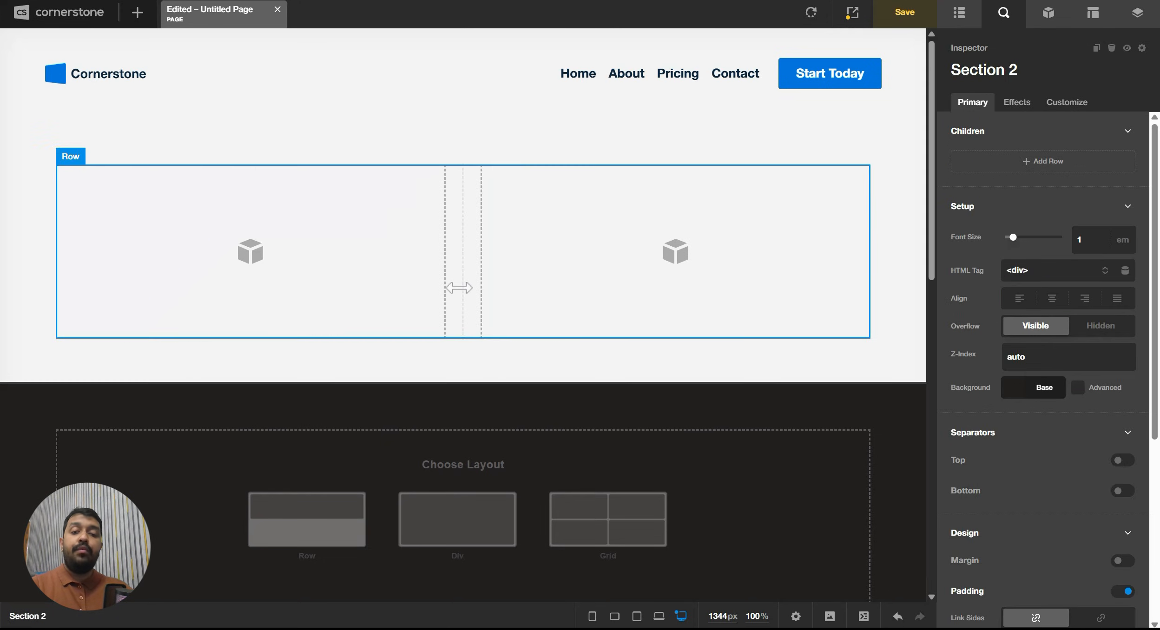
pyautogui.click(593, 617)
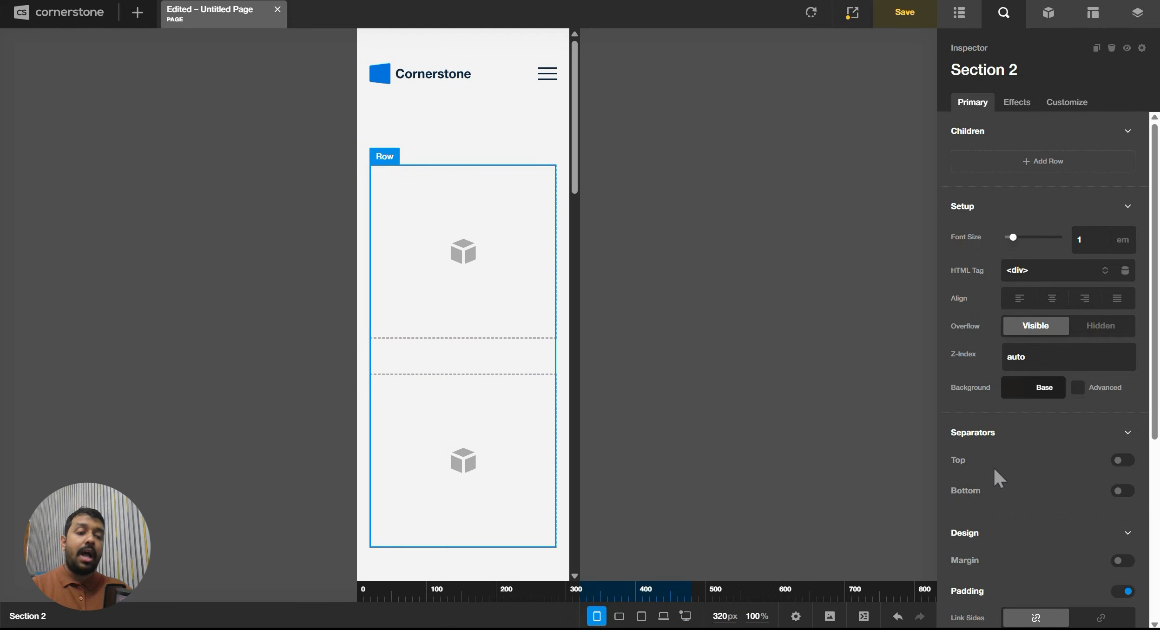
pyautogui.scroll(-3, 1095, 467)
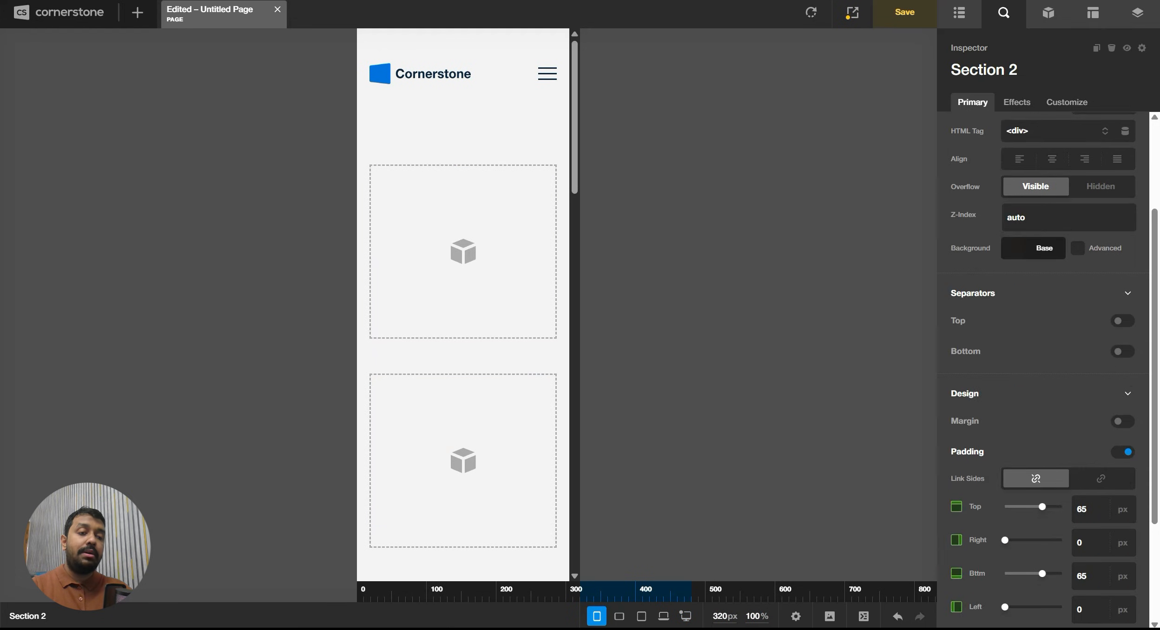
pyautogui.scroll(3, 1062, 455)
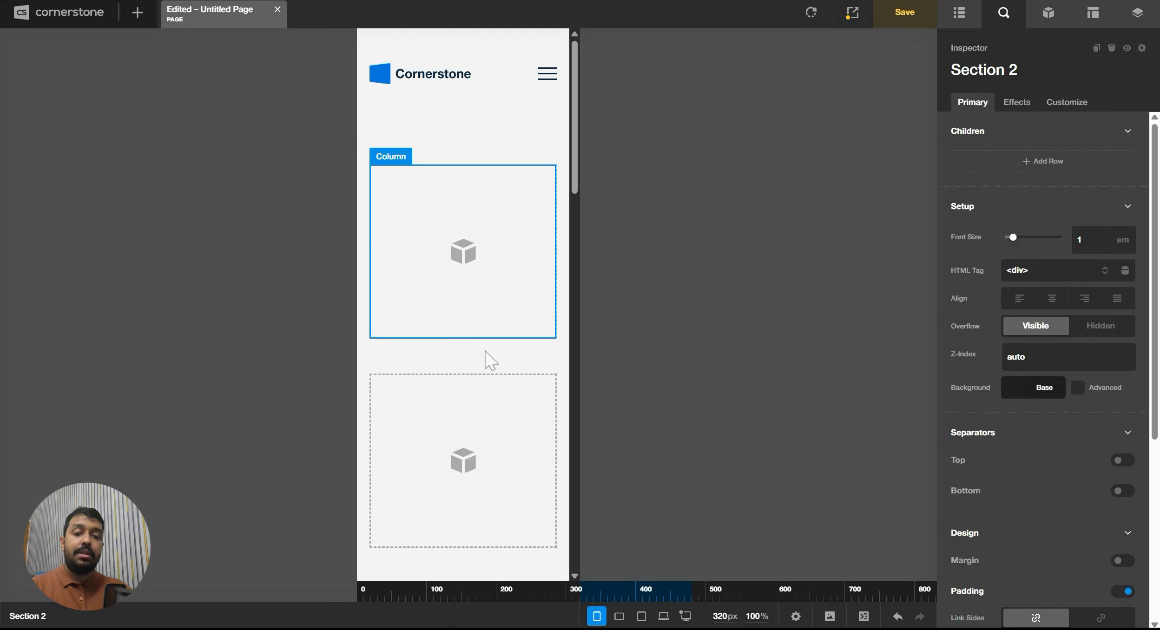
# Set the gap height of the row in Section 1 to 49 px.
pyautogui.click(492, 374)
pyautogui.click(1083, 372)
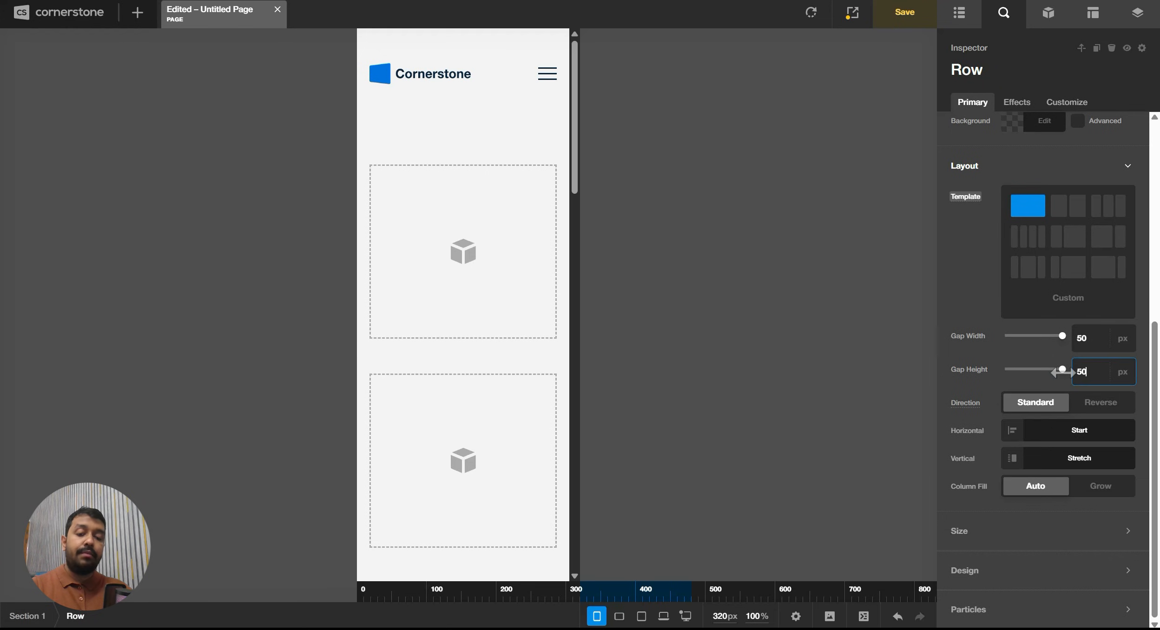
pyautogui.write('49')
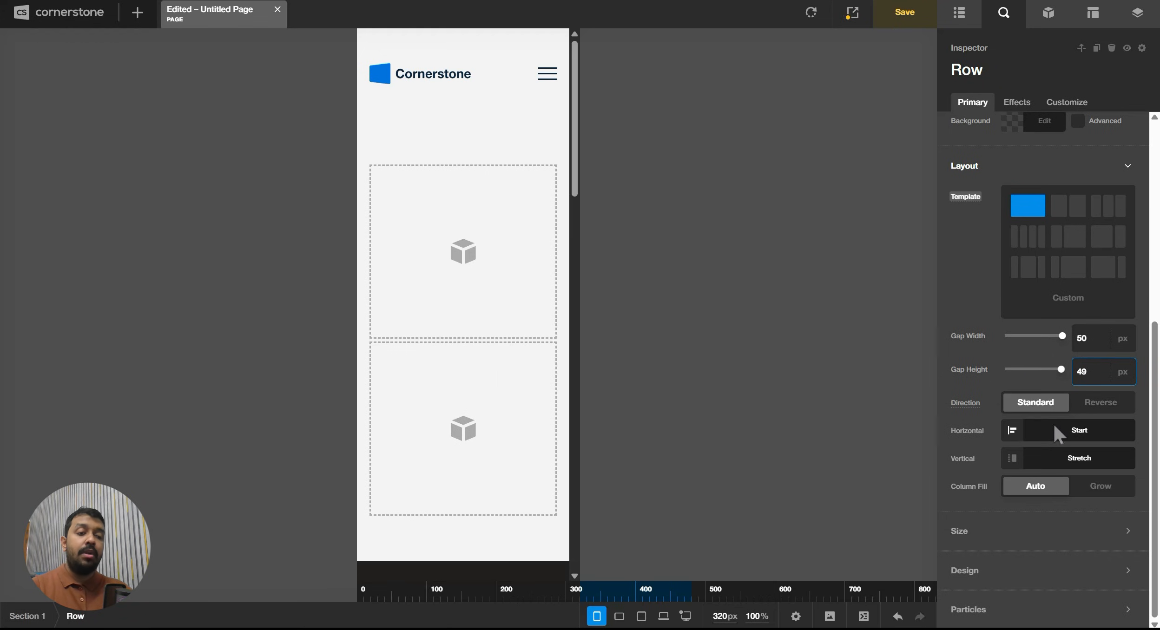
# Examine the row's horizontal and vertical alignment settings for each breakpoint.
pyautogui.click(963, 413)
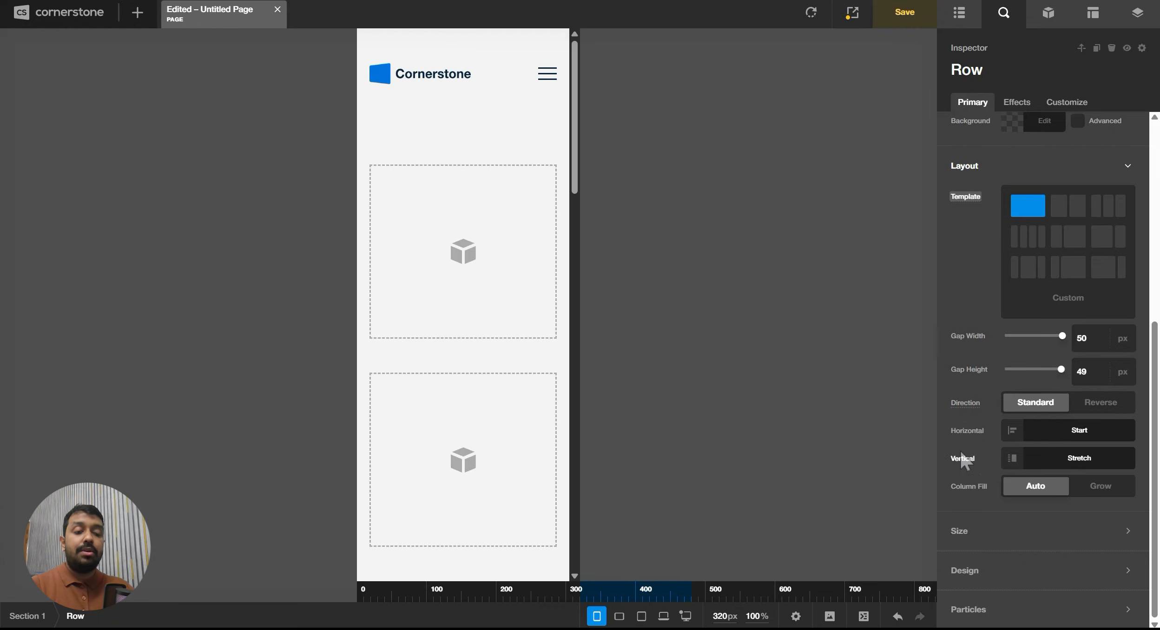
pyautogui.click(966, 432)
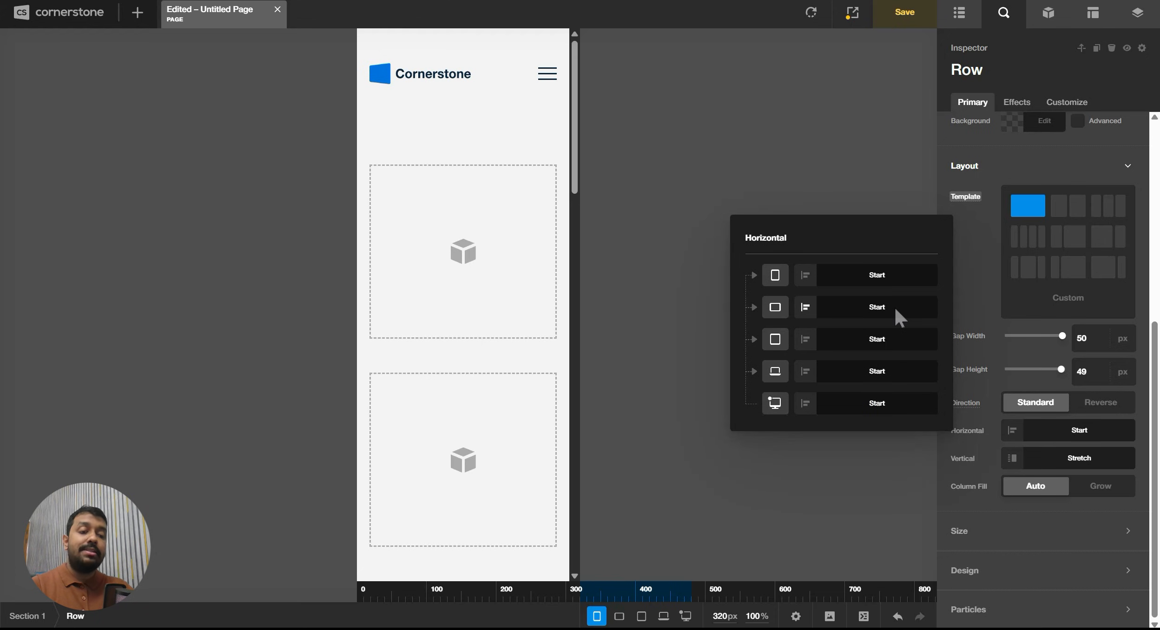
pyautogui.click(969, 462)
pyautogui.click(969, 462)
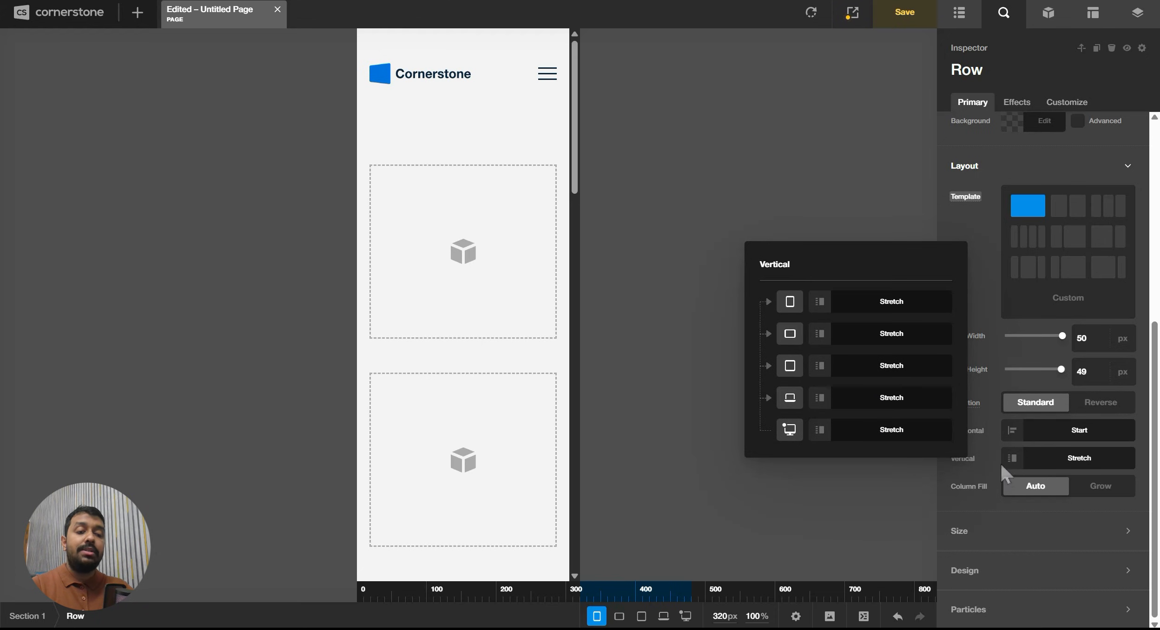
# Review the vertical alignment options for the row's base breakpoint, and open the row's size settings.
pyautogui.click(922, 433)
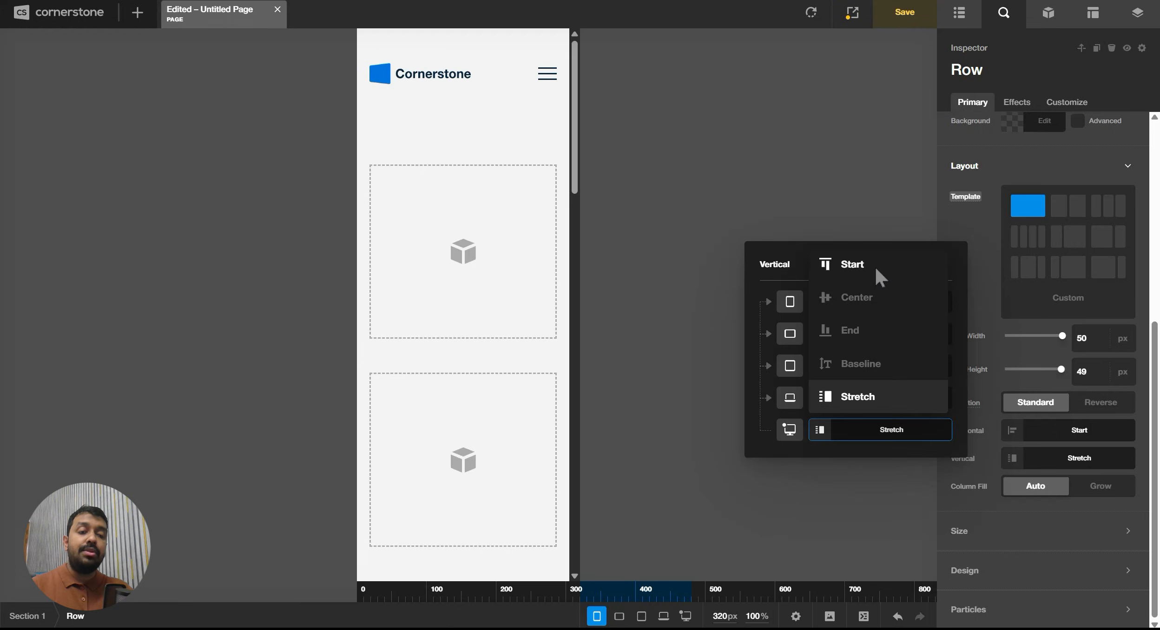
pyautogui.click(1132, 159)
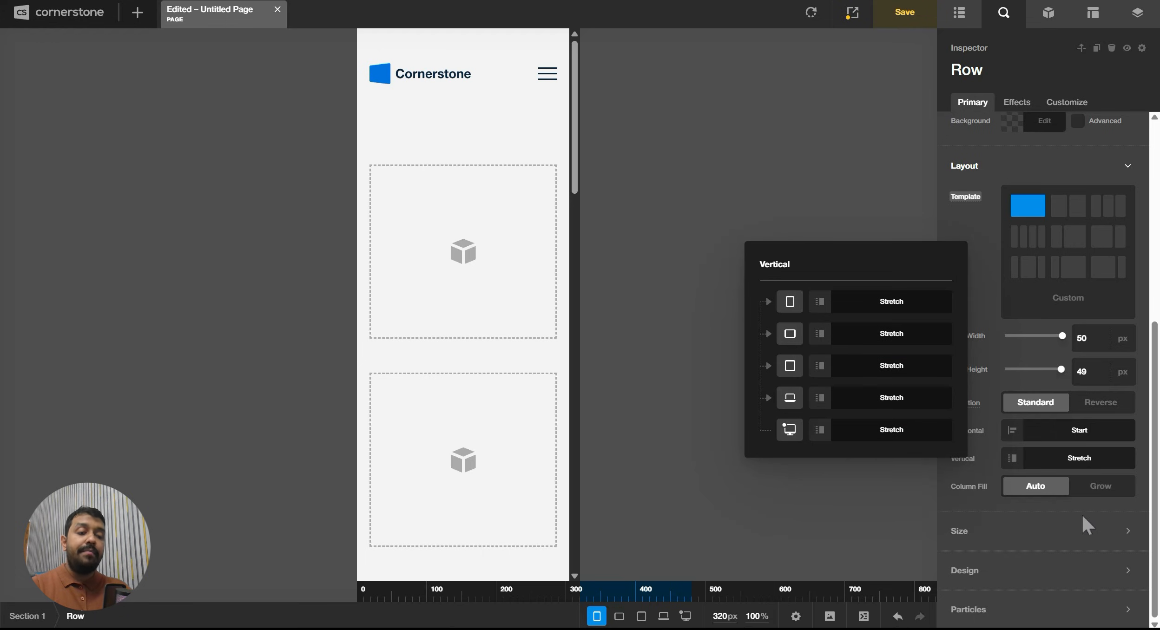
pyautogui.click(999, 530)
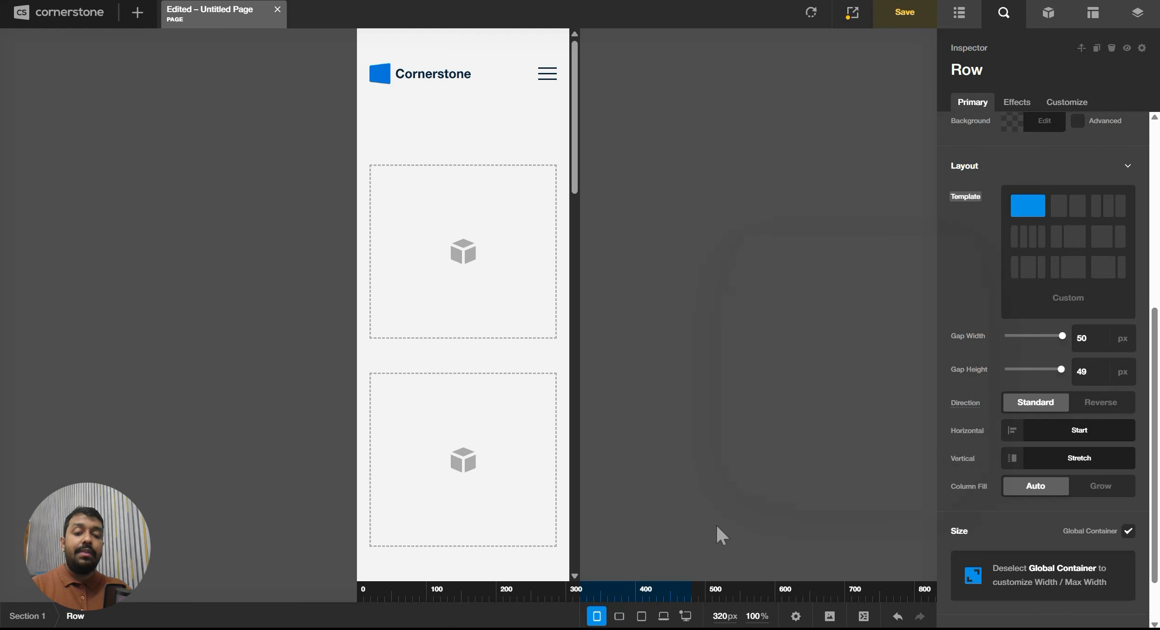
# Return the preview to the full desktop width and apply the three-equal-column layout template to the row.
pyautogui.click(597, 618)
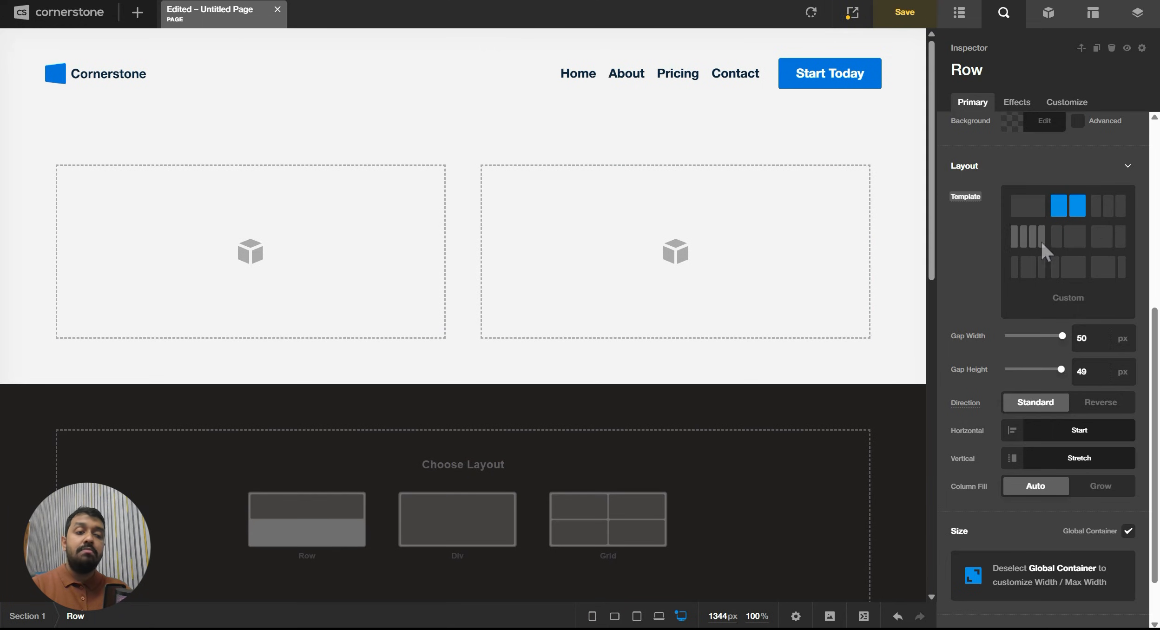
pyautogui.click(1109, 205)
# Duplicate Column 2 twice and Column 4 once so the row holds five columns.
pyautogui.scroll(5, 1108, 242)
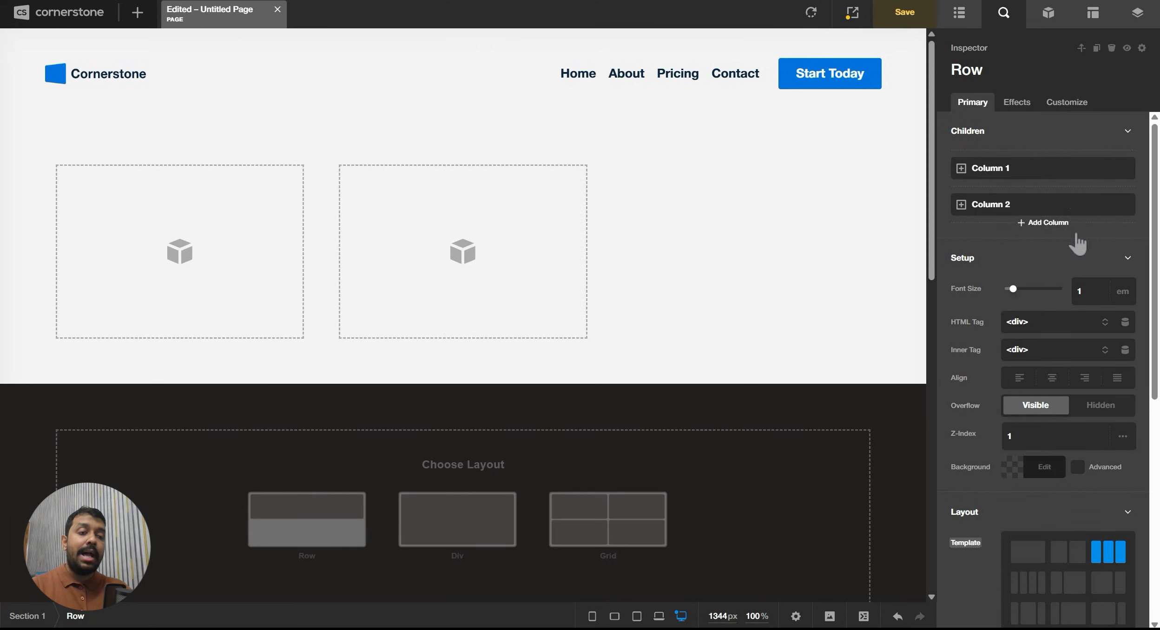
pyautogui.click(1097, 205)
pyautogui.click(1097, 205)
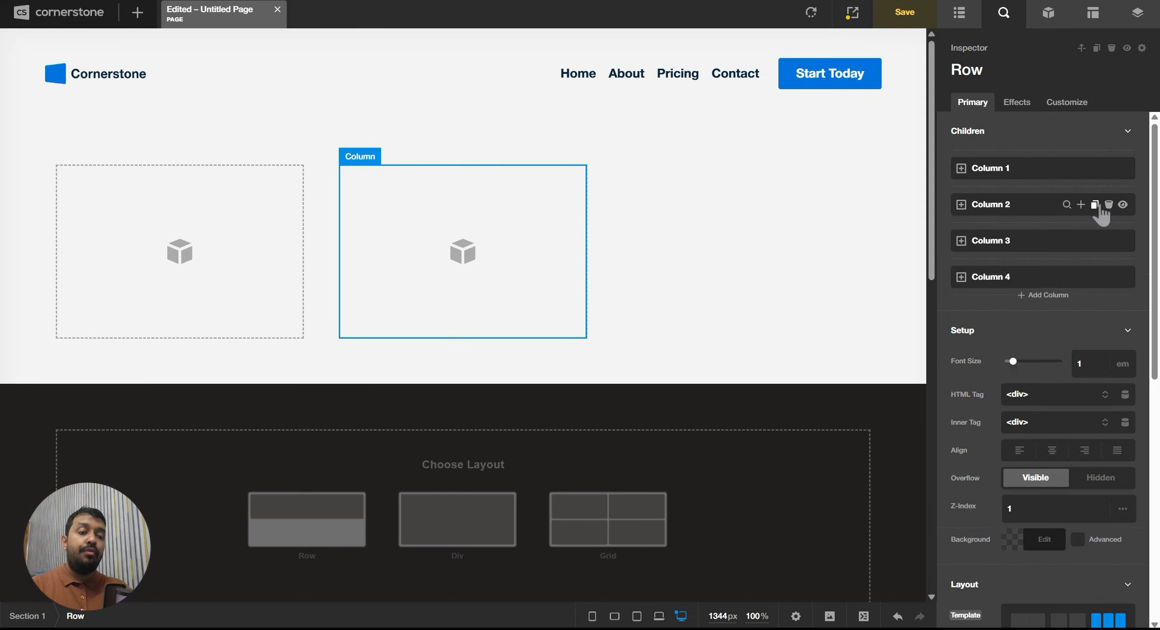
pyautogui.click(1095, 277)
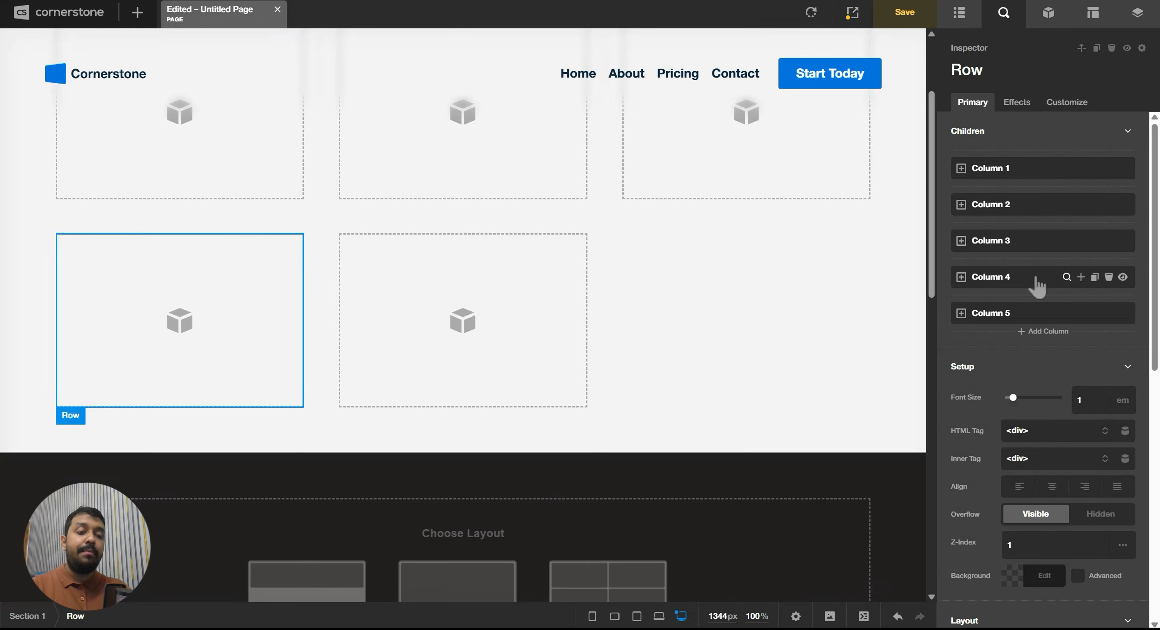
# Try the Grow column fill on the row and set it back to Auto.
pyautogui.scroll(-5, 997, 286)
pyautogui.scroll(-5, 1068, 471)
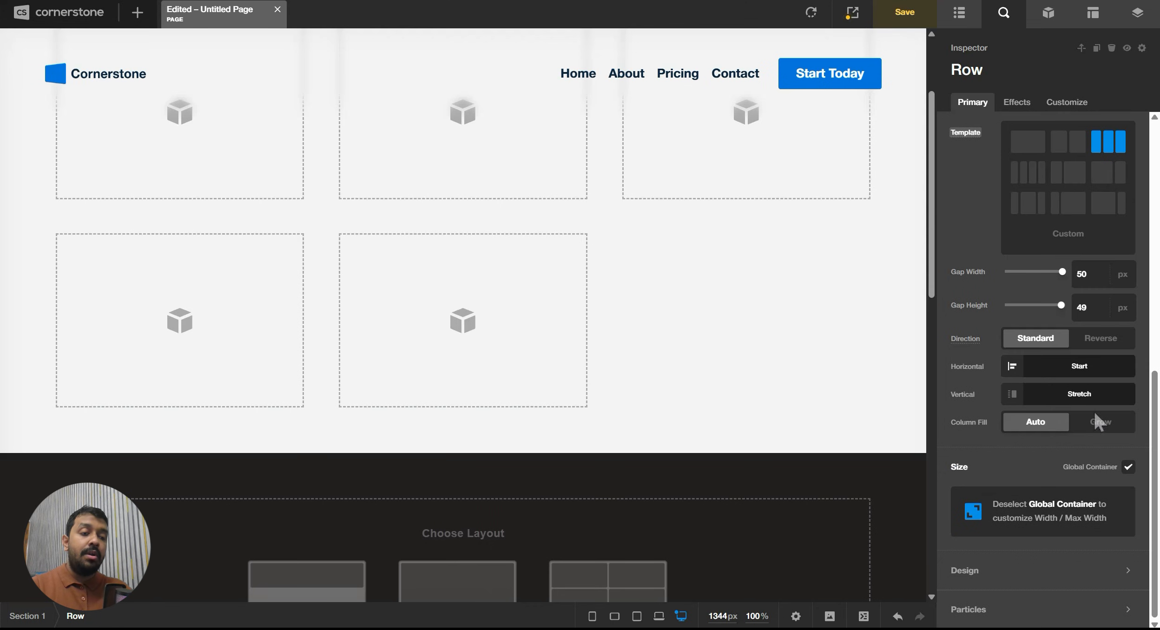
pyautogui.click(1095, 423)
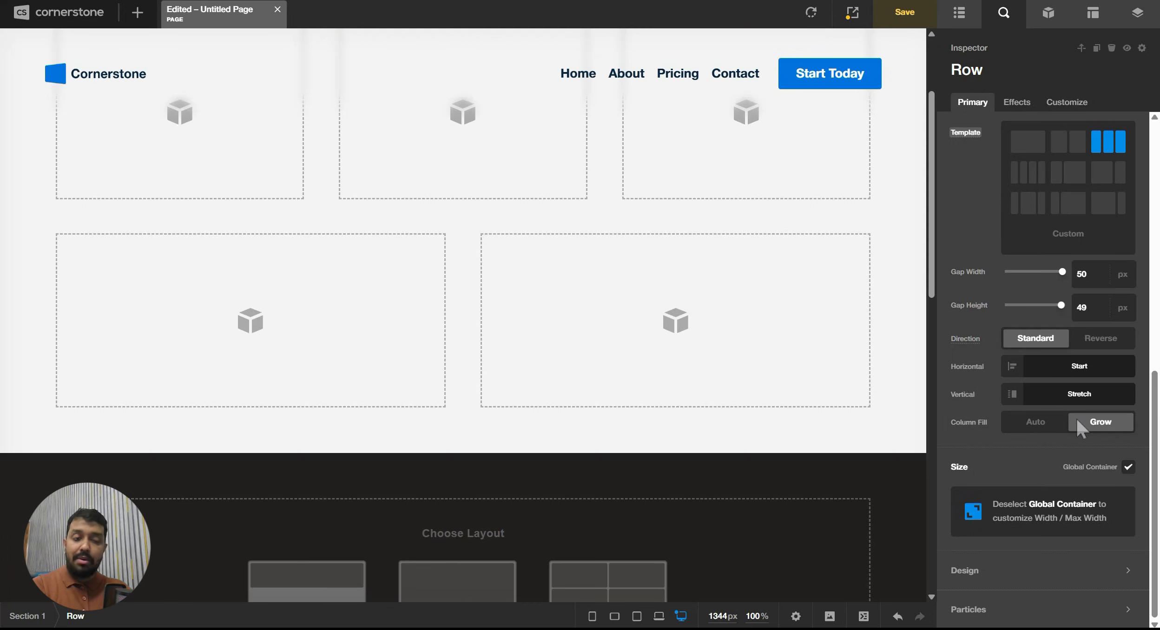
pyautogui.click(1051, 421)
# Set the row's horizontal alignment to Center so the two columns on the second line are centred.
pyautogui.click(1093, 366)
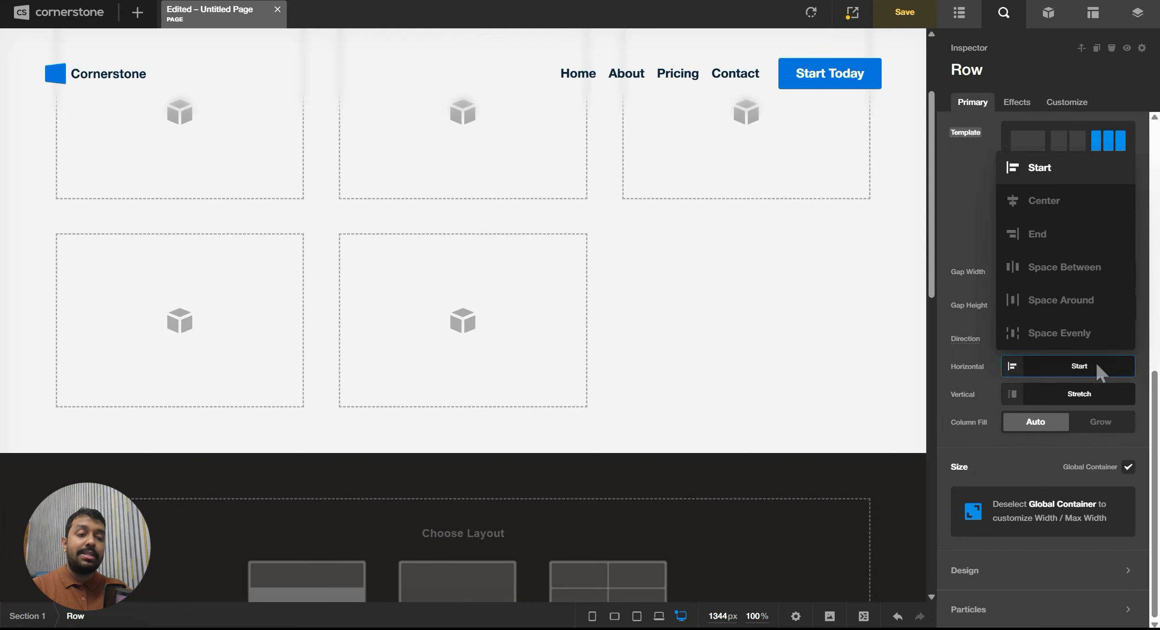
pyautogui.click(1056, 205)
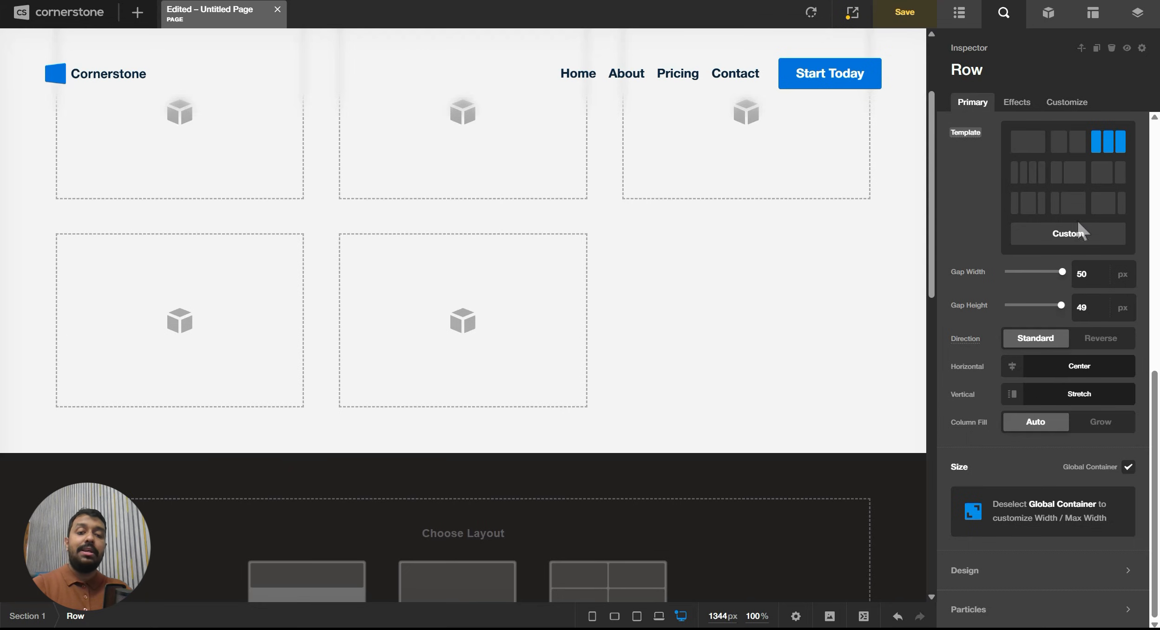
pyautogui.click(1089, 388)
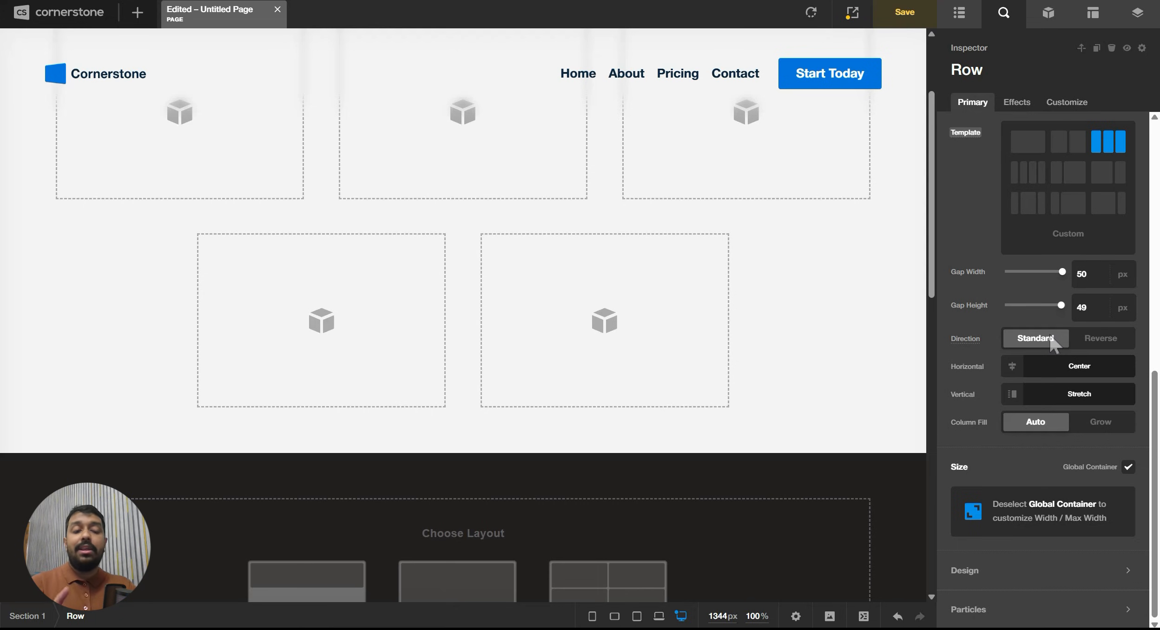
# Try the row without the Global Container to expose its width and max width, and turn the Global Container back on.
pyautogui.click(1117, 467)
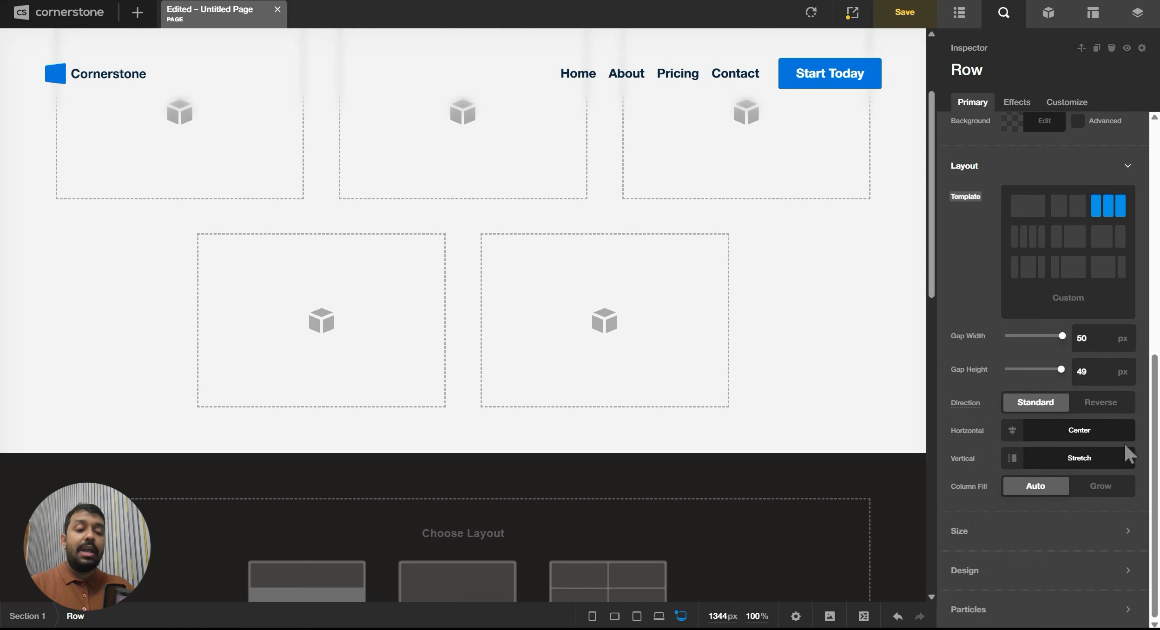
pyautogui.click(1097, 531)
pyautogui.scroll(-2, 1106, 465)
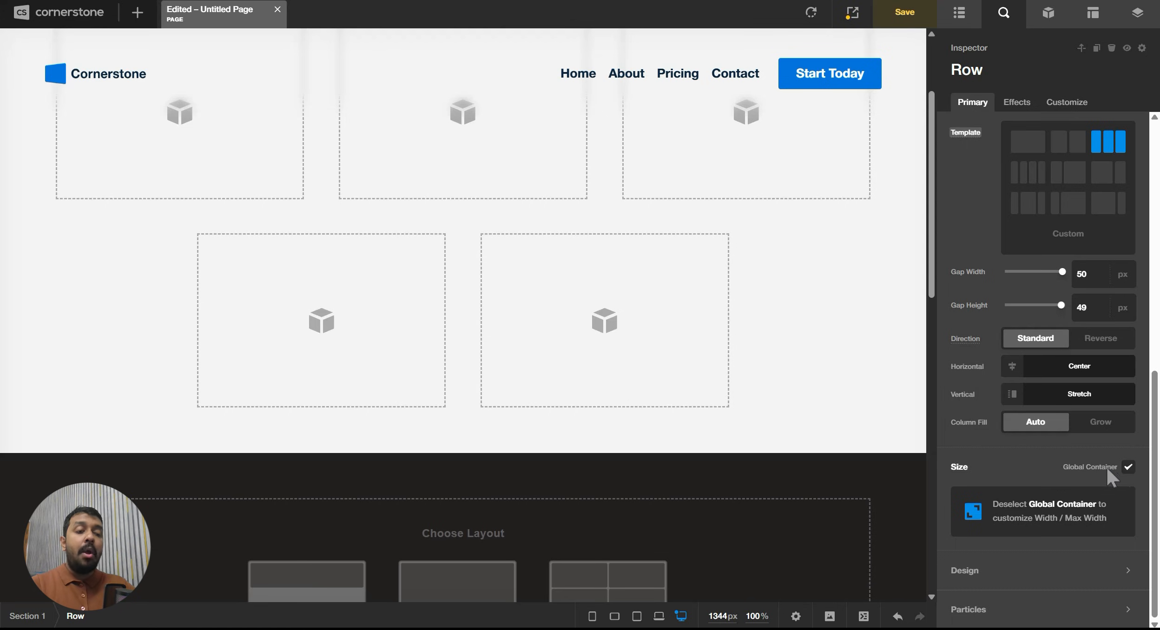
pyautogui.click(1127, 467)
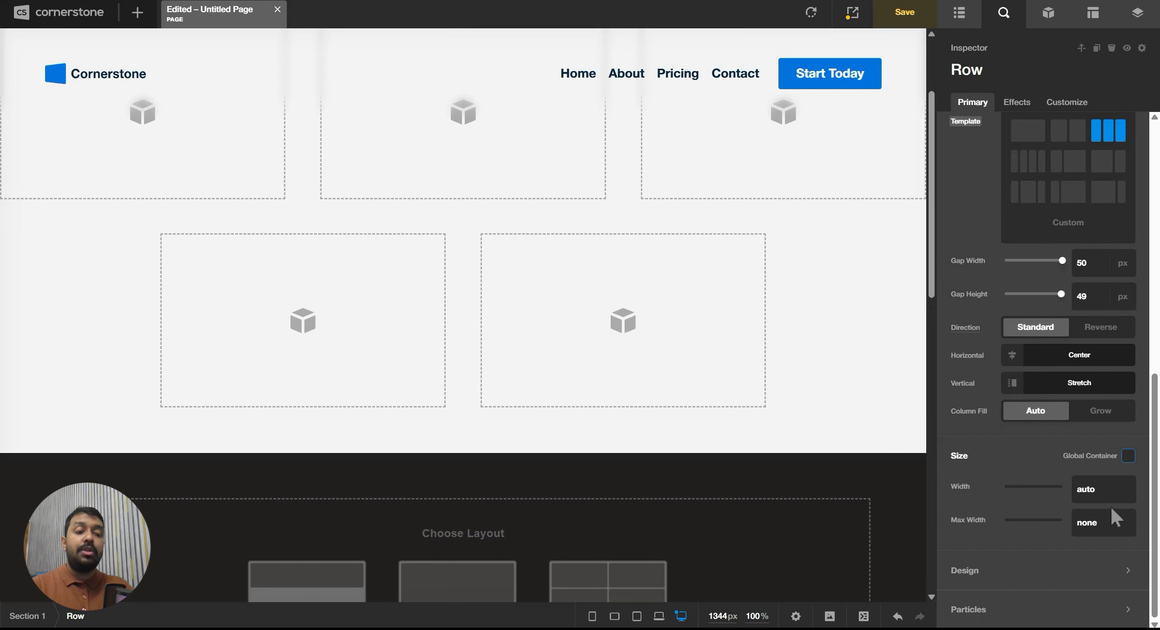
pyautogui.moveTo(1096, 489); pyautogui.dragTo(1059, 494)
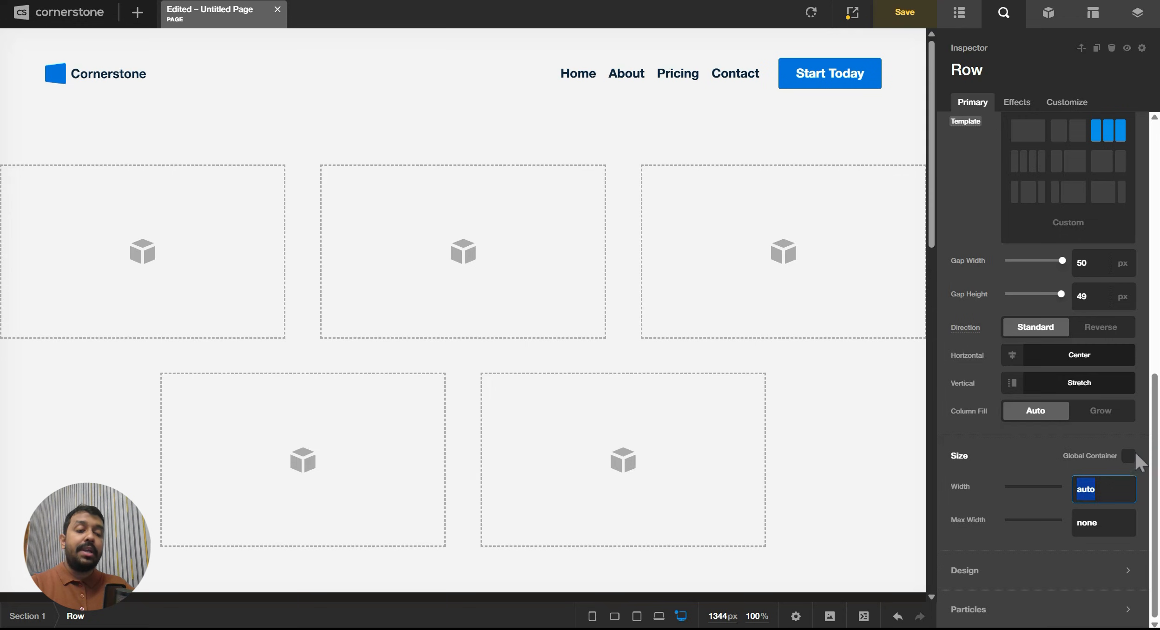
pyautogui.click(1132, 455)
# Enable Masonry in the row's design settings and bring its origin, order and stagger options into view.
pyautogui.click(1074, 570)
pyautogui.scroll(-4, 1079, 517)
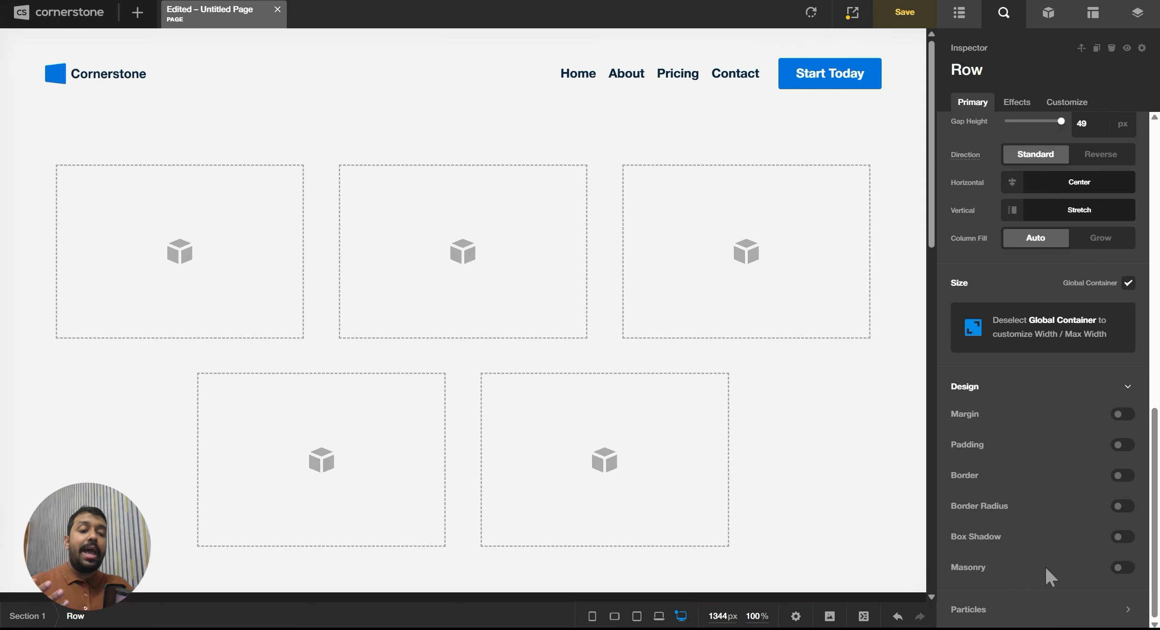
pyautogui.click(1122, 568)
pyautogui.scroll(-2, 1084, 503)
pyautogui.scroll(-1, 1084, 504)
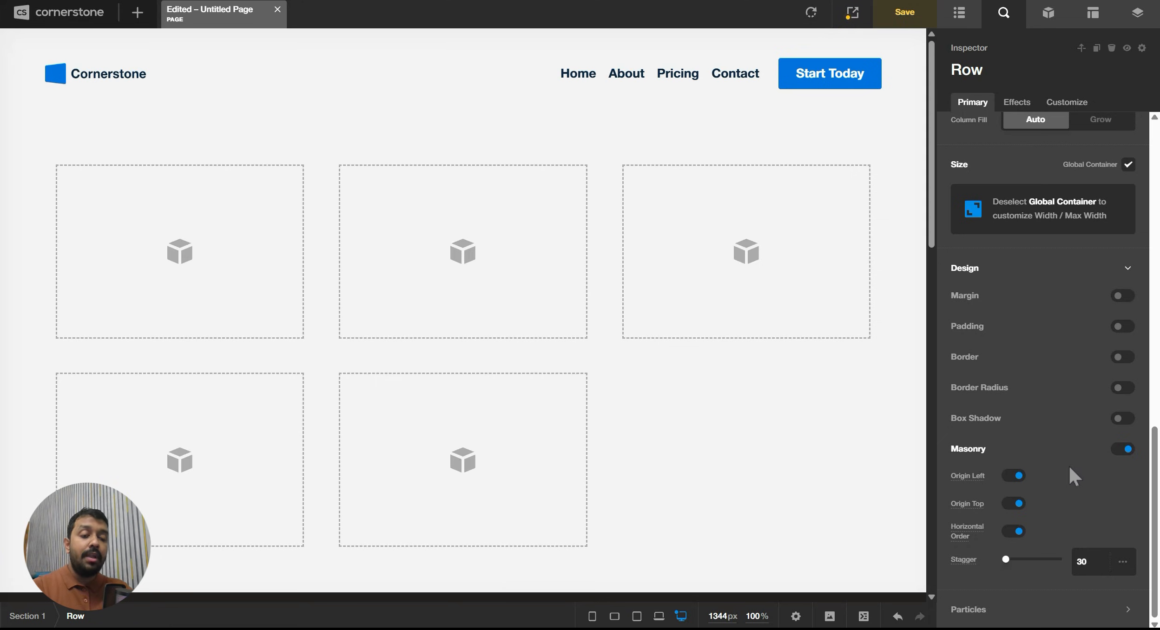
# Show the row's primary and secondary particle settings.
pyautogui.click(1090, 610)
pyautogui.scroll(-1, 1084, 530)
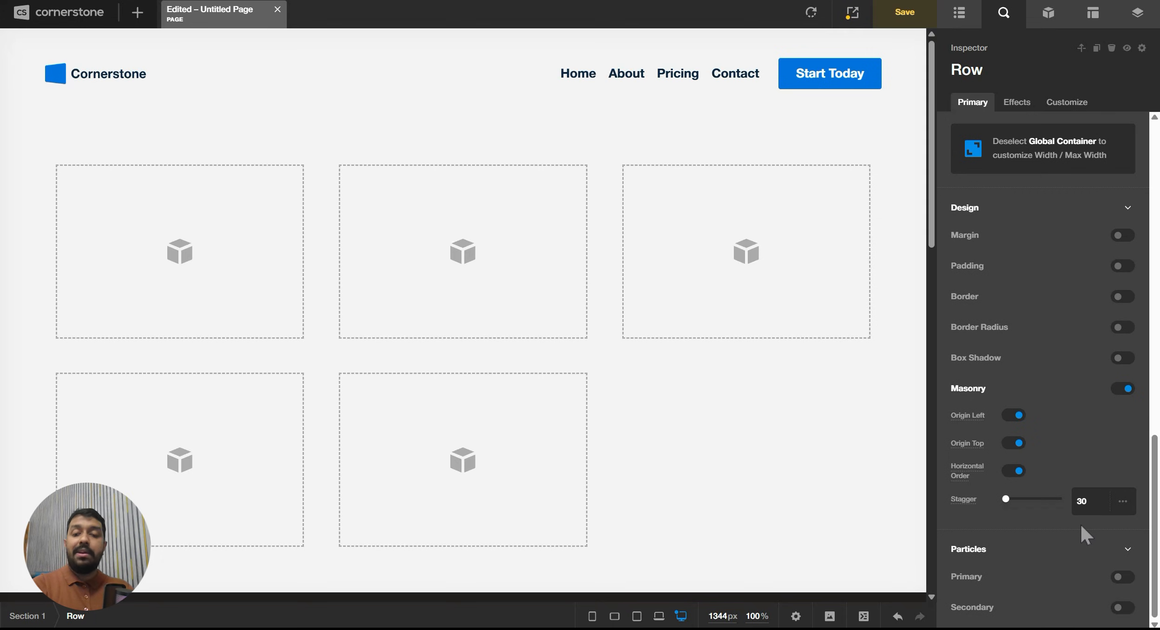